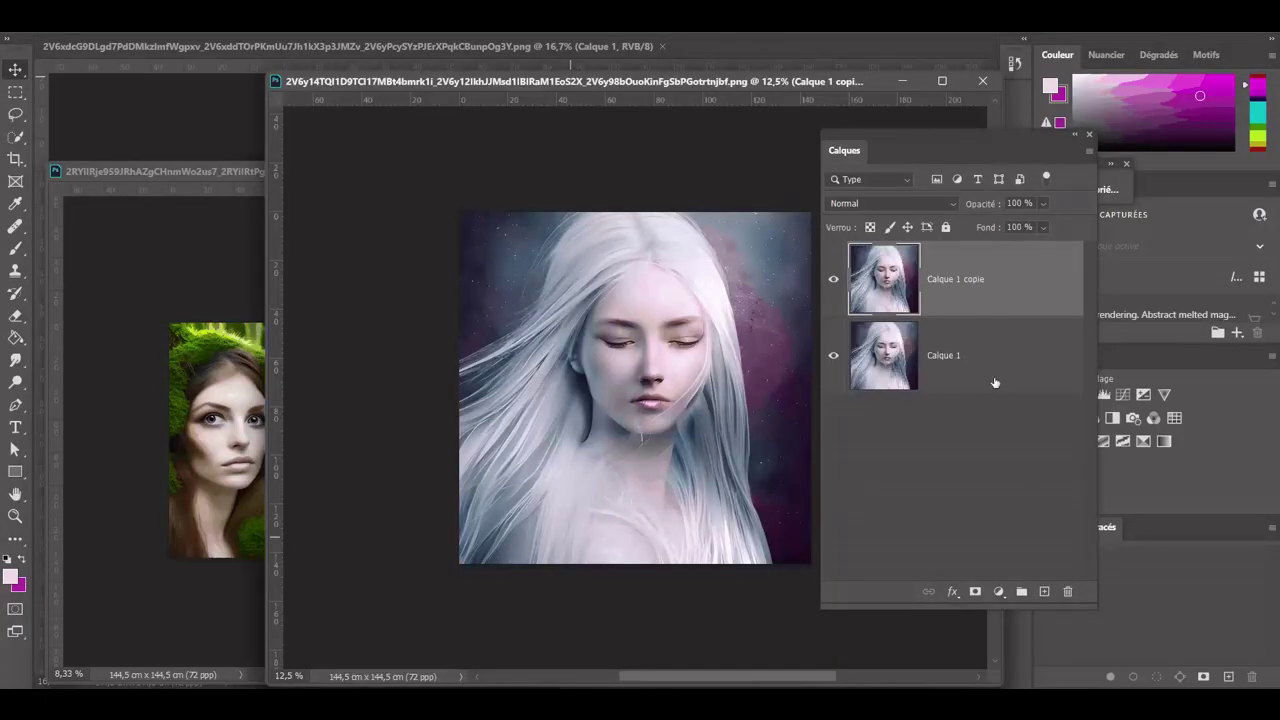
Step: Quick-select the hair on the left of the white-haired portrait, then bring the forest portrait forward
{"action": "key", "text": "w"}
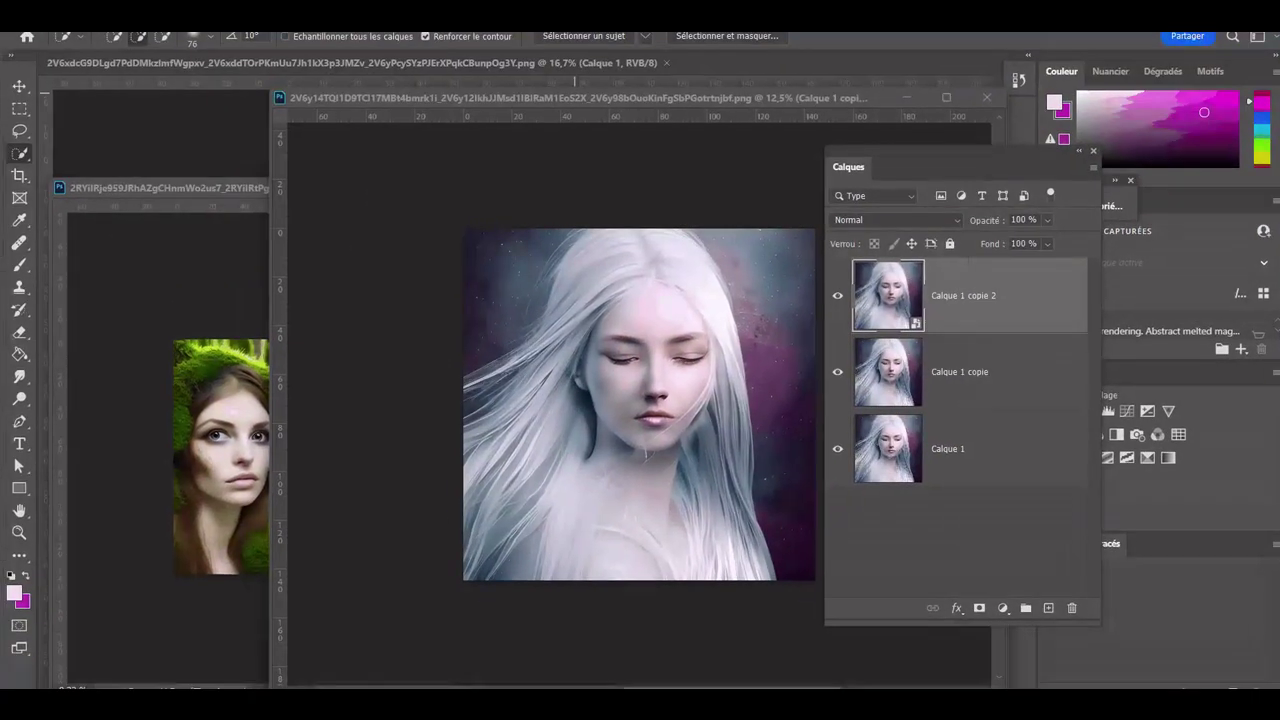
{"action": "mouse_move", "coordinate": [600, 235]}
{"action": "left_mouse_down"}
{"action": "mouse_move", "coordinate": [500, 474]}
{"action": "mouse_move", "coordinate": [542, 375]}
{"action": "left_mouse_up"}
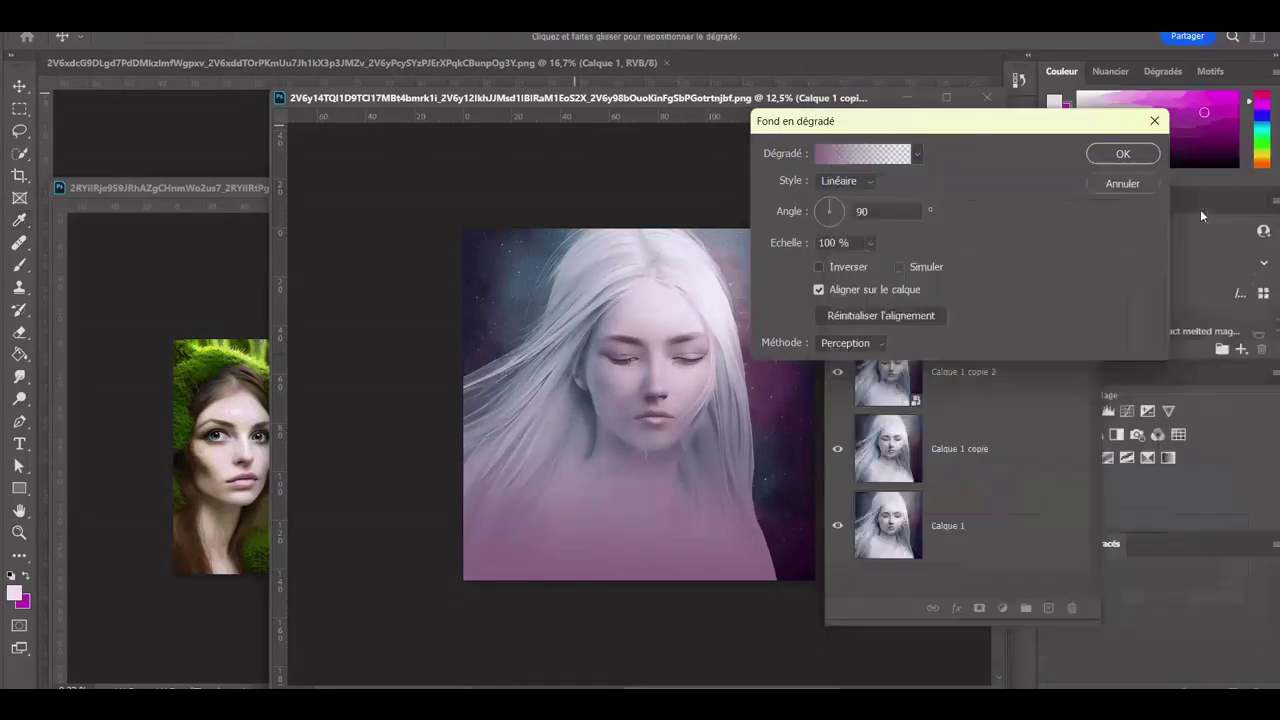
{"action": "left_click", "coordinate": [157, 187]}
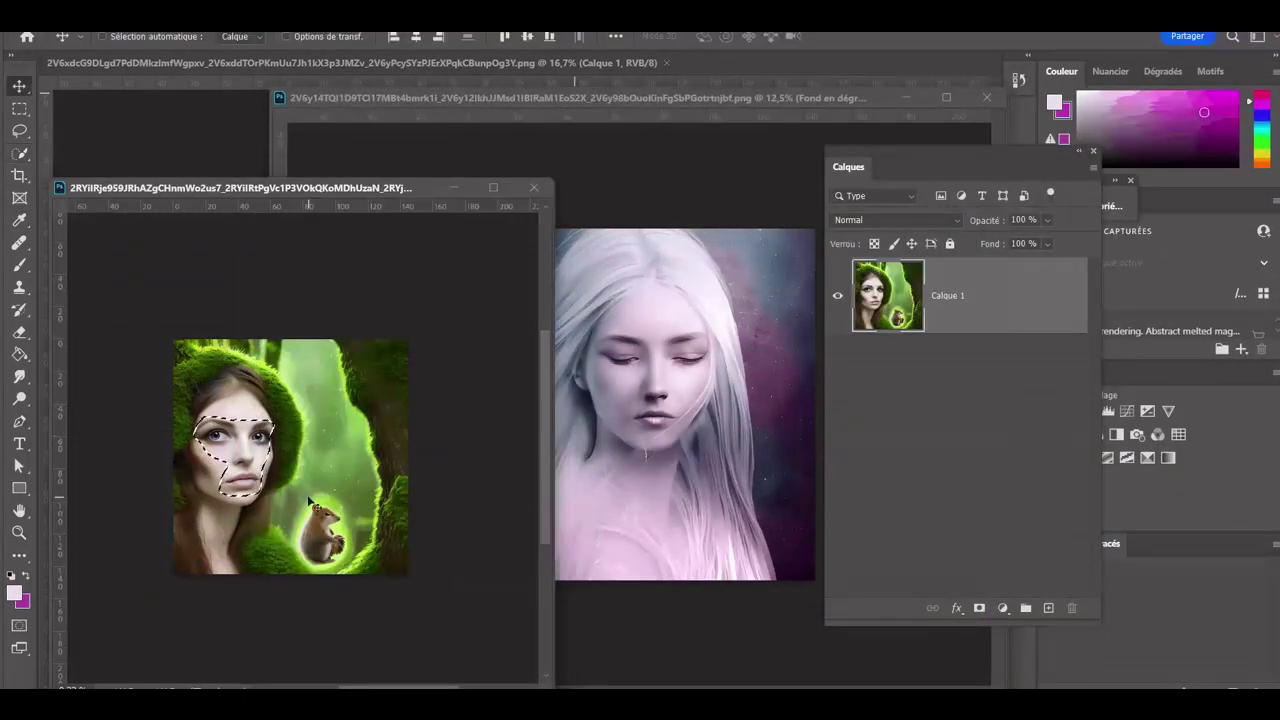
Step: Zoom in and lasso the forest woman's face around the eyes and cheek
{"action": "key", "text": "ctrl+plus"}
{"action": "key", "text": "l"}
{"action": "left_click_drag", "start_coordinate": [175, 366], "coordinate": [118, 380]}
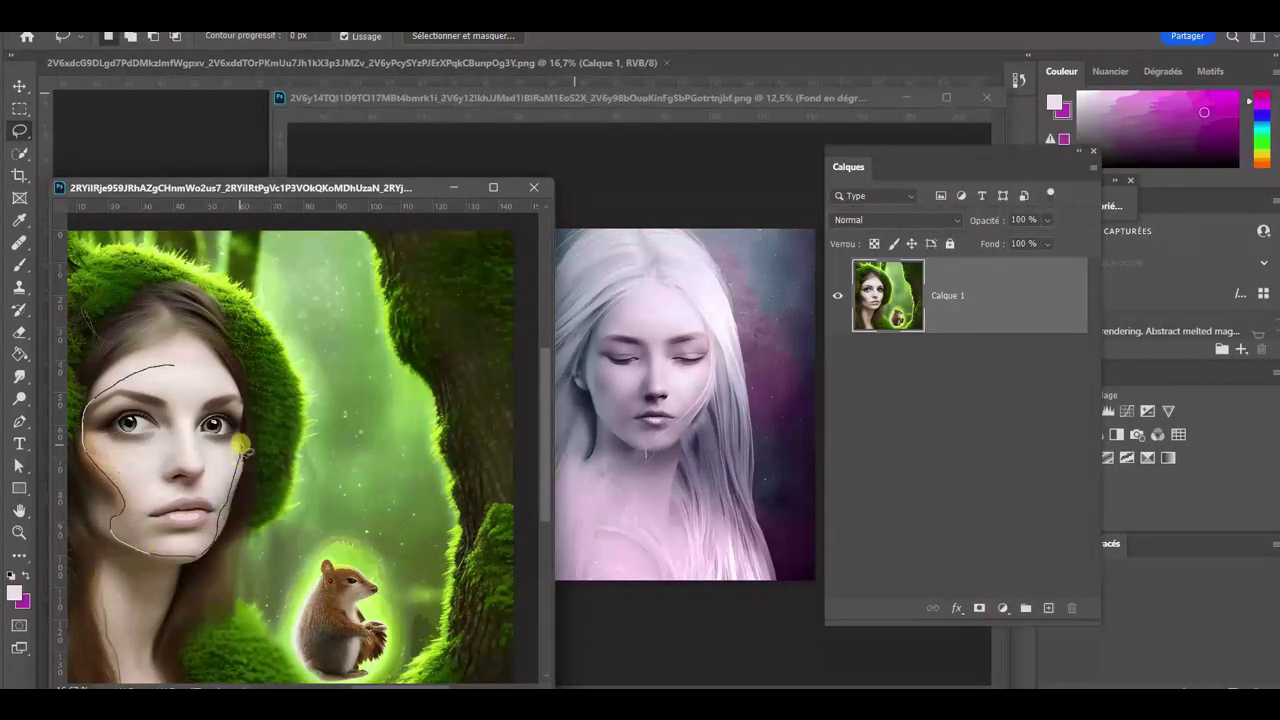
{"action": "left_click_drag", "start_coordinate": [245, 452], "coordinate": [190, 370]}
Step: Drag the face into the white-haired portrait, position and transform it, and reorder the layers
{"action": "key", "text": "v"}
{"action": "left_click_drag", "start_coordinate": [160, 450], "coordinate": [660, 370]}
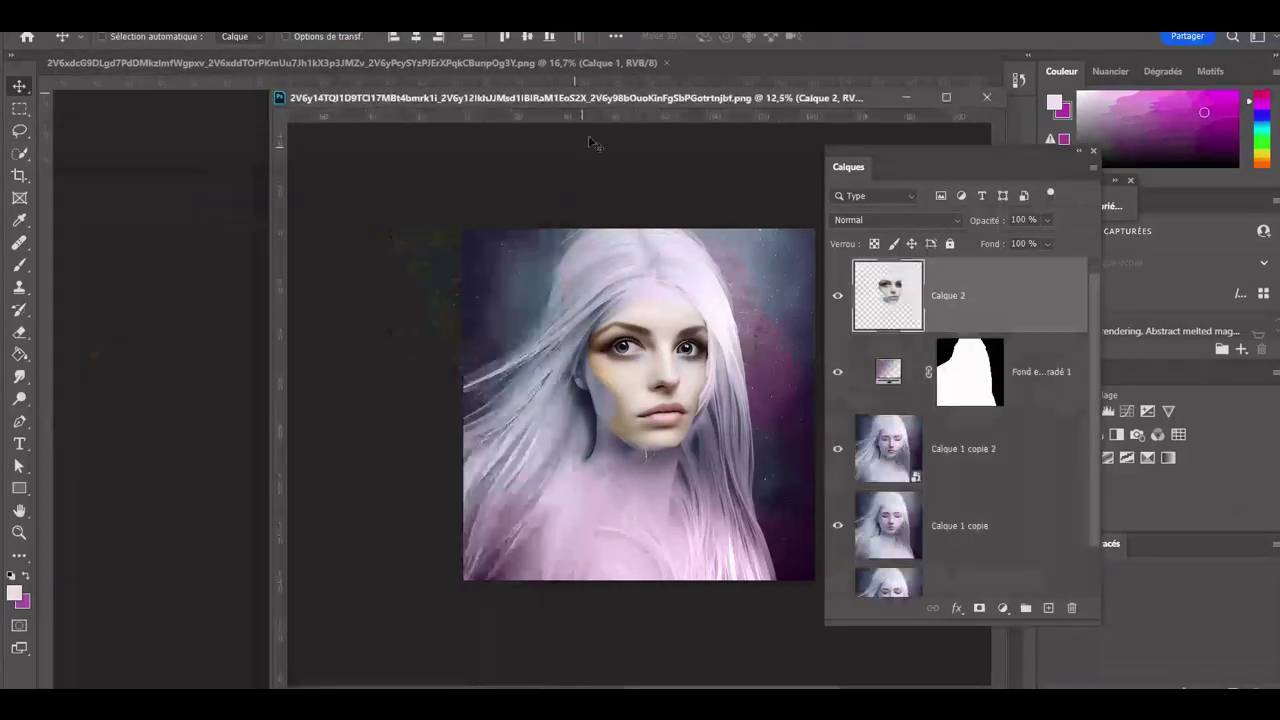
{"action": "left_click_drag", "start_coordinate": [590, 280], "coordinate": [592, 300]}
{"action": "key", "text": "ctrl+plus"}
{"action": "left_click_drag", "start_coordinate": [600, 372], "coordinate": [592, 380]}
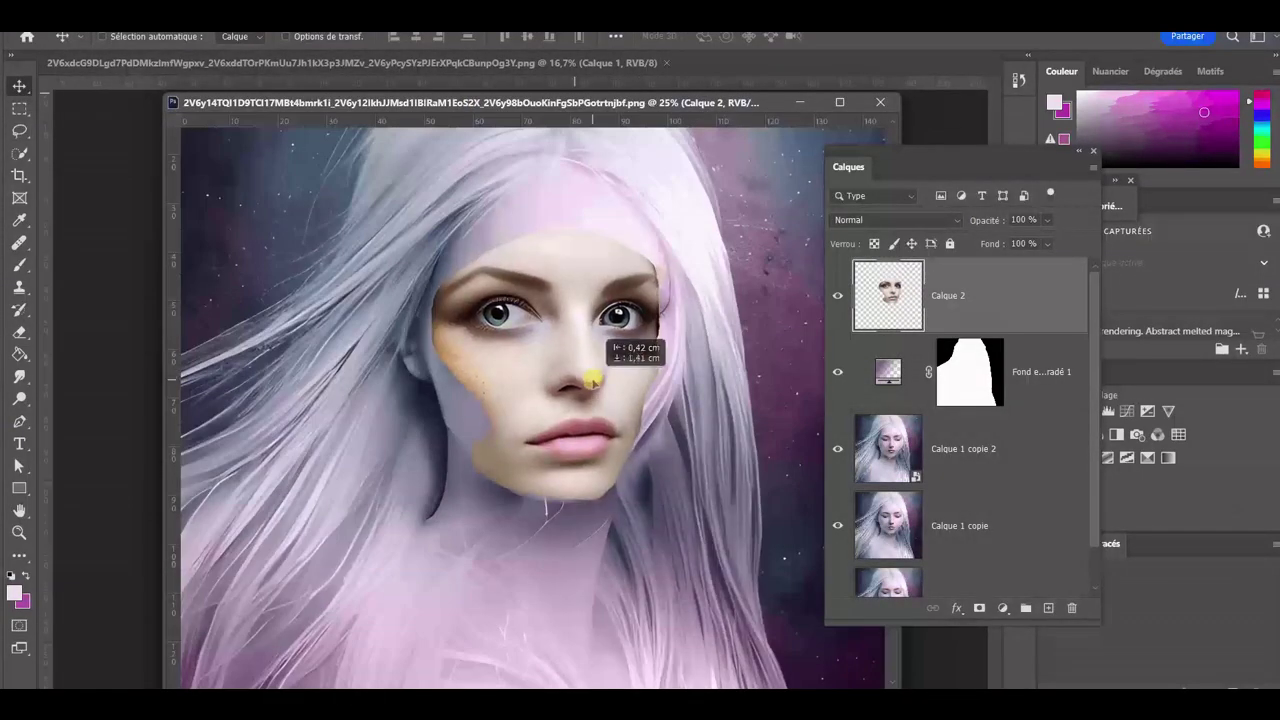
{"action": "key", "text": "ctrl+t"}
{"action": "key", "text": "Return"}
{"action": "left_click_drag", "start_coordinate": [888, 448], "coordinate": [890, 500]}
Step: Warp Calque 1 copie so the portrait's features line up with the pasted face
{"action": "left_click", "coordinate": [75, 25]}
{"action": "left_click", "coordinate": [371, 437]}
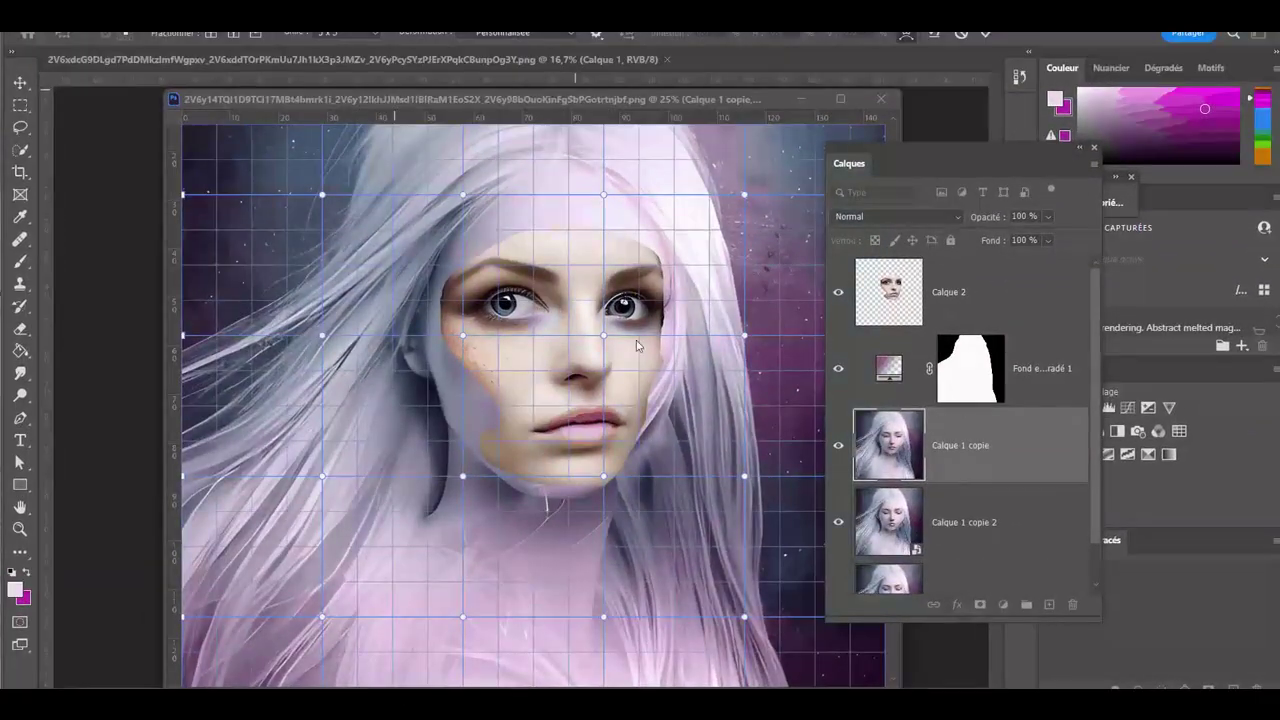
{"action": "left_click_drag", "start_coordinate": [462, 335], "coordinate": [470, 337]}
{"action": "left_click_drag", "start_coordinate": [603, 335], "coordinate": [617, 335]}
{"action": "left_click_drag", "start_coordinate": [603, 475], "coordinate": [613, 478]}
{"action": "left_click_drag", "start_coordinate": [462, 475], "coordinate": [462, 476]}
{"action": "left_click_drag", "start_coordinate": [745, 195], "coordinate": [745, 187]}
{"action": "left_click_drag", "start_coordinate": [744, 335], "coordinate": [750, 335]}
{"action": "left_click_drag", "start_coordinate": [620, 340], "coordinate": [628, 392]}
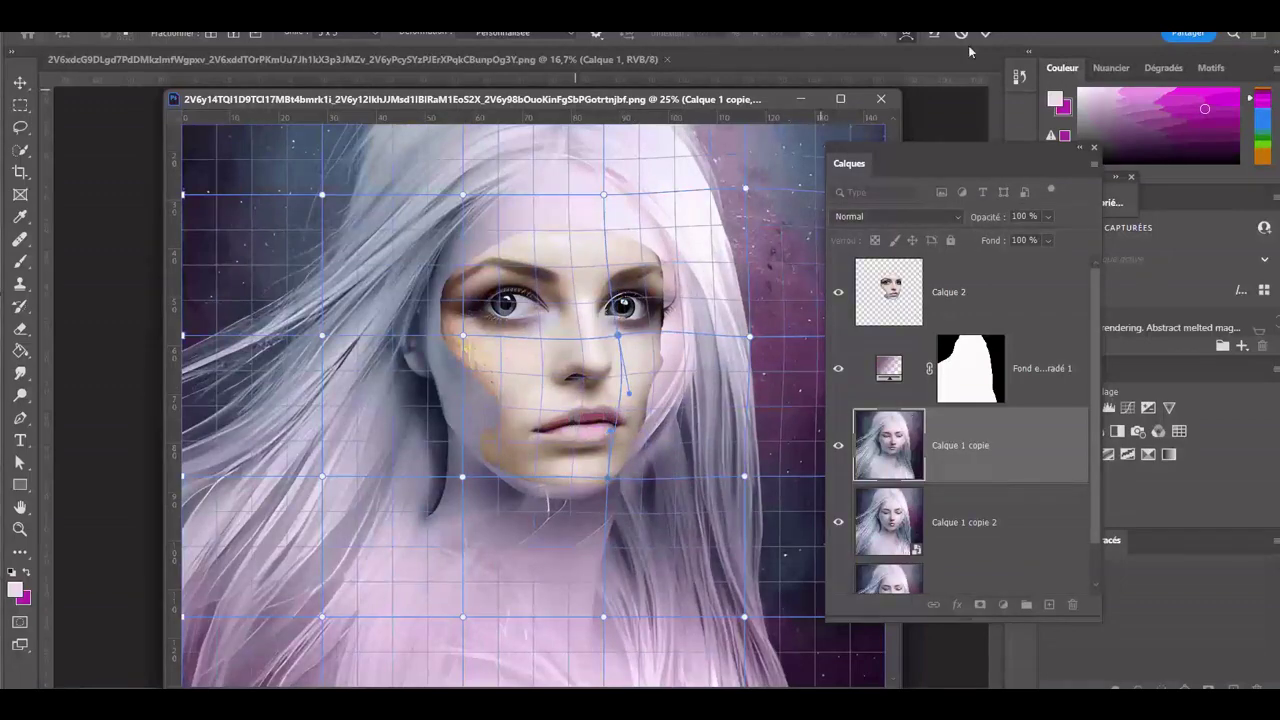
{"action": "left_click", "coordinate": [985, 33]}
Step: Select Calque 2 and add a Couleur unie solid colour fill layer
{"action": "left_click", "coordinate": [563, 329]}
{"action": "left_click", "coordinate": [1003, 604]}
{"action": "left_click", "coordinate": [1029, 306]}
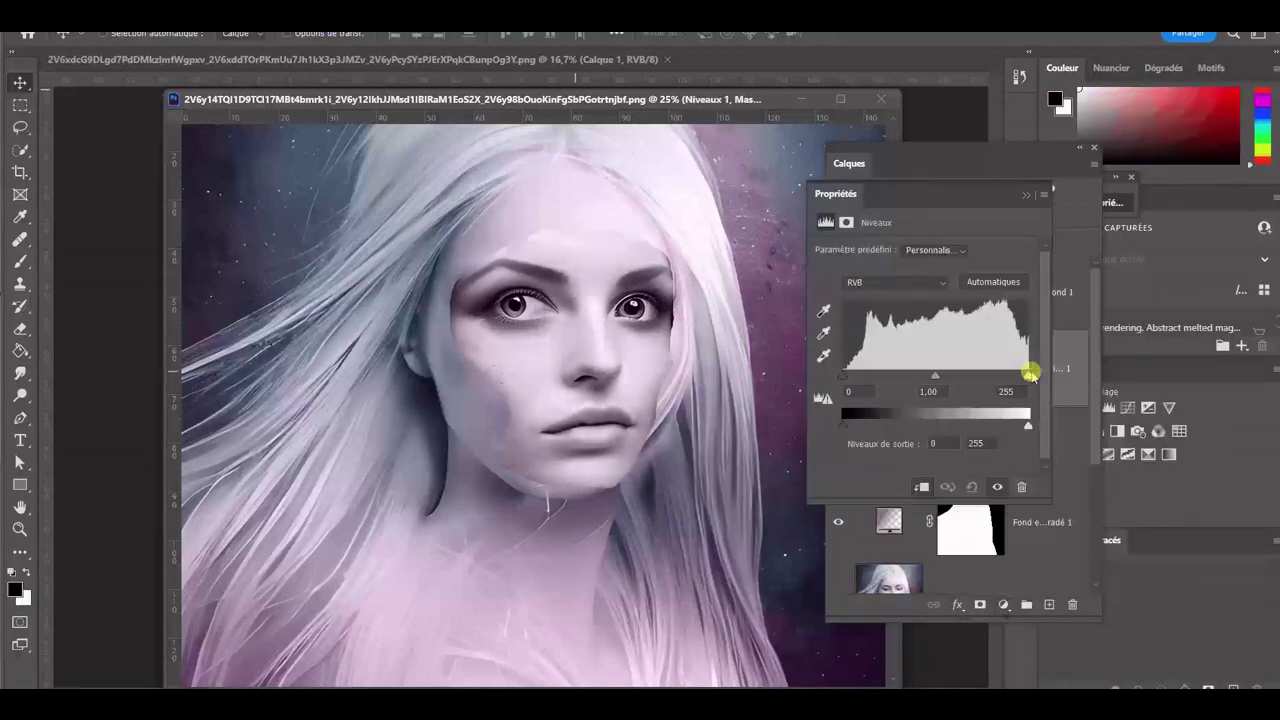
Step: Set the Niveaux midtones to 0.96 and paint Calque 2's mask at 15% around eyebrow and chin
{"action": "left_click_drag", "start_coordinate": [1030, 372], "coordinate": [938, 375]}
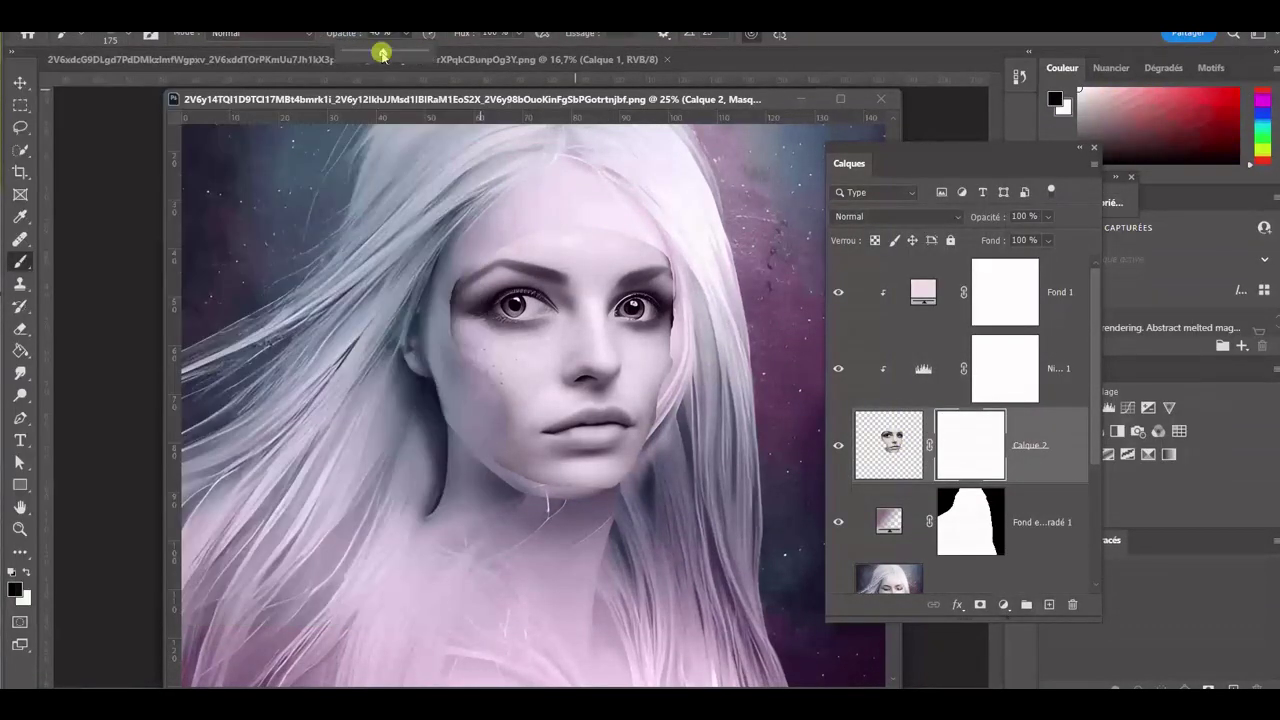
{"action": "left_click_drag", "start_coordinate": [490, 264], "coordinate": [630, 255]}
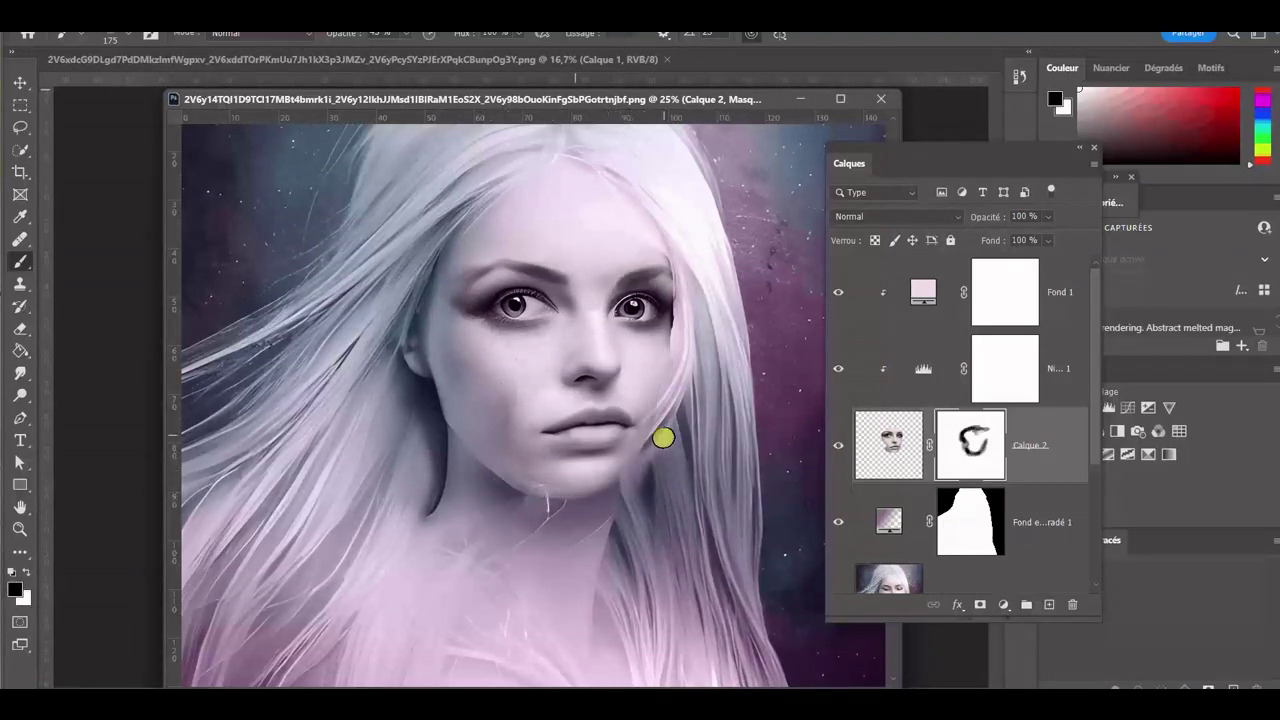
{"action": "key", "text": "1"}
{"action": "key", "text": "5"}
{"action": "left_click", "coordinate": [512, 432]}
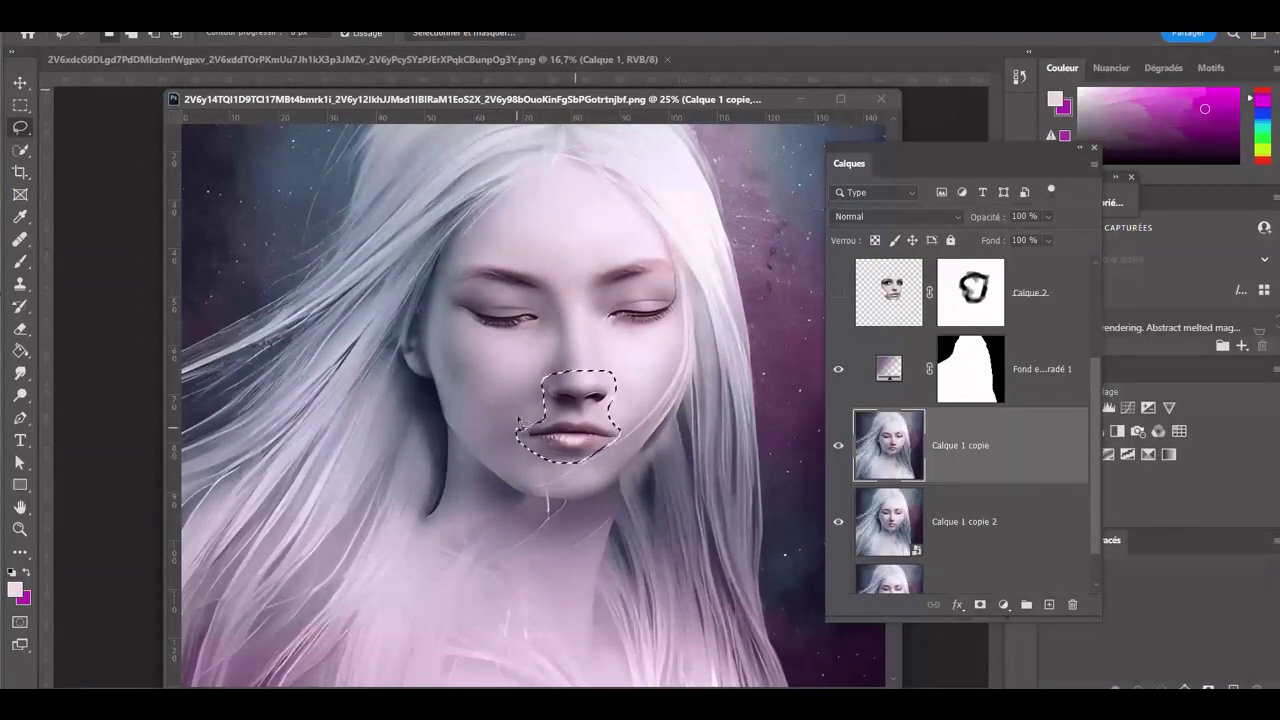
Step: Content-aware fill the nose and mouth area of the base portrait
{"action": "key", "text": "w"}
{"action": "key", "text": "shift+BackSpace"}
{"action": "key", "text": "Return"}
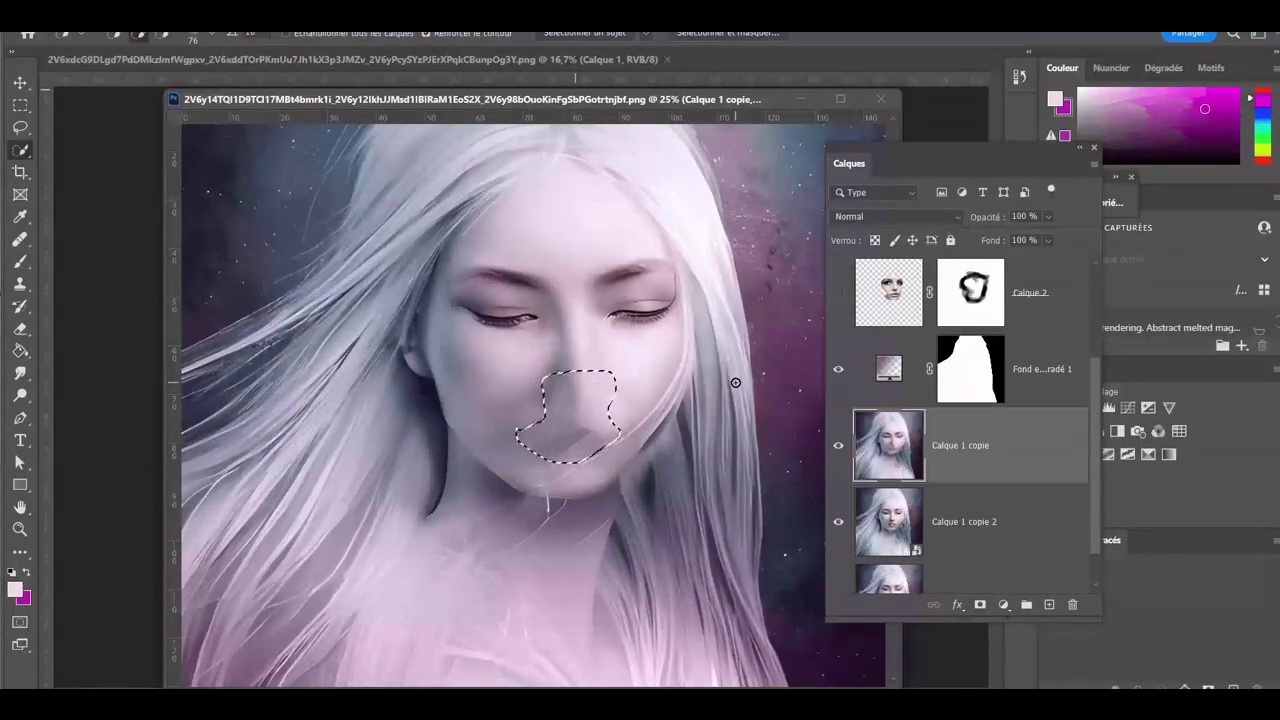
{"action": "key", "text": "ctrl+d"}
{"action": "key", "text": "s"}
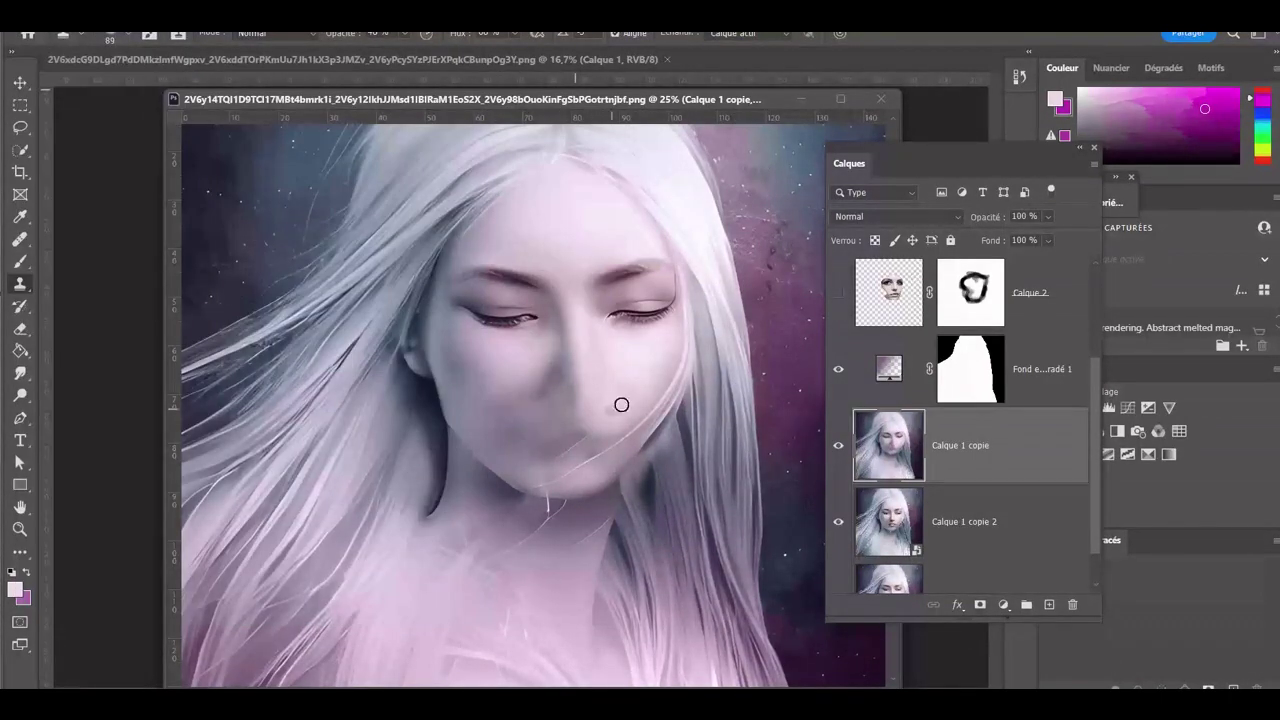
Step: Lasso and clear both closed eyes on the base portrait
{"action": "key", "text": "l"}
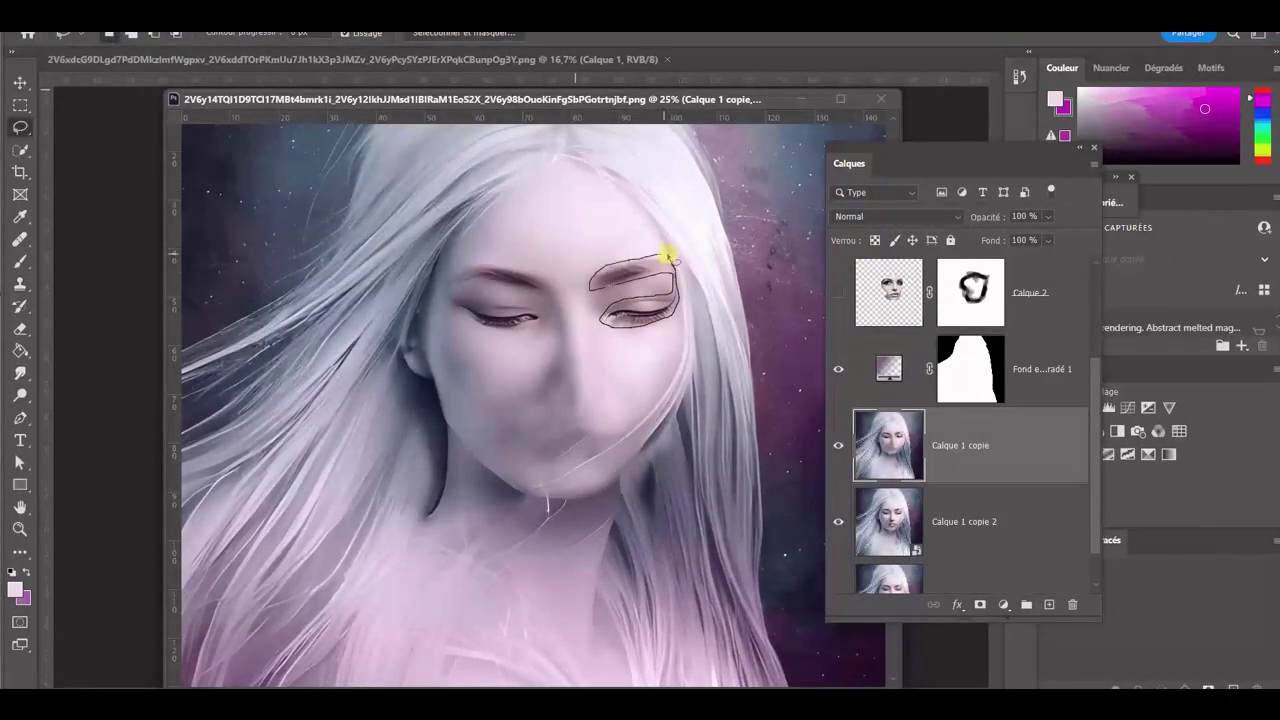
{"action": "left_click_drag", "start_coordinate": [667, 257], "coordinate": [672, 262]}
{"action": "left_click_drag", "start_coordinate": [549, 276], "coordinate": [450, 294]}
{"action": "key", "text": "ctrl+d"}
Step: Show Calque 2 again and paint its mask in black to blend the right edge into the hair
{"action": "left_click", "coordinate": [838, 293]}
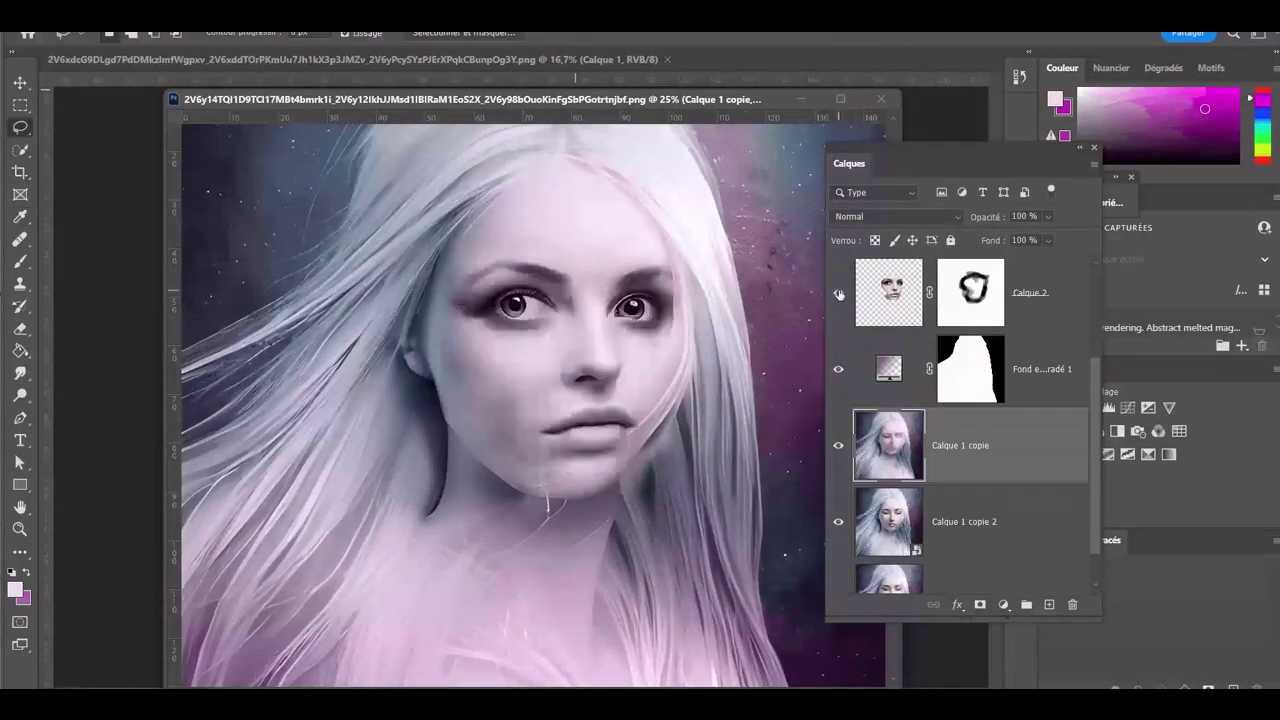
{"action": "left_click", "coordinate": [945, 290]}
{"action": "key", "text": "b"}
{"action": "key", "text": "d"}
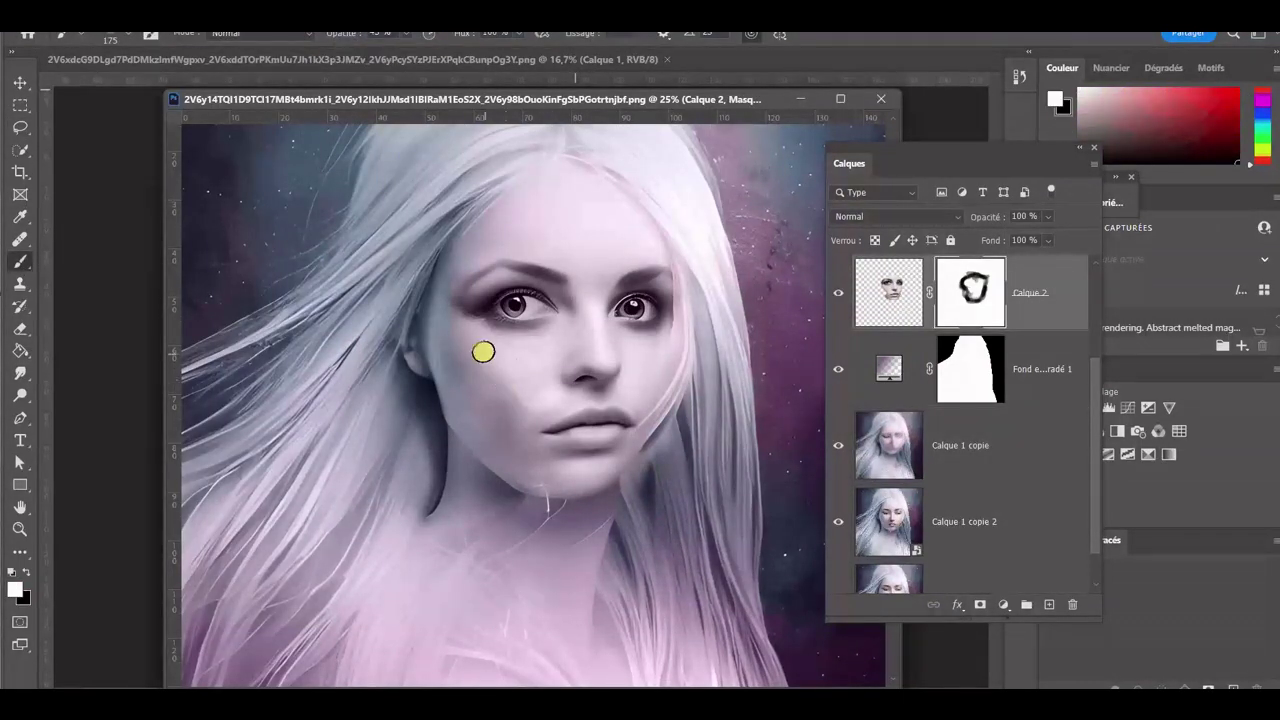
{"action": "key", "text": "9"}
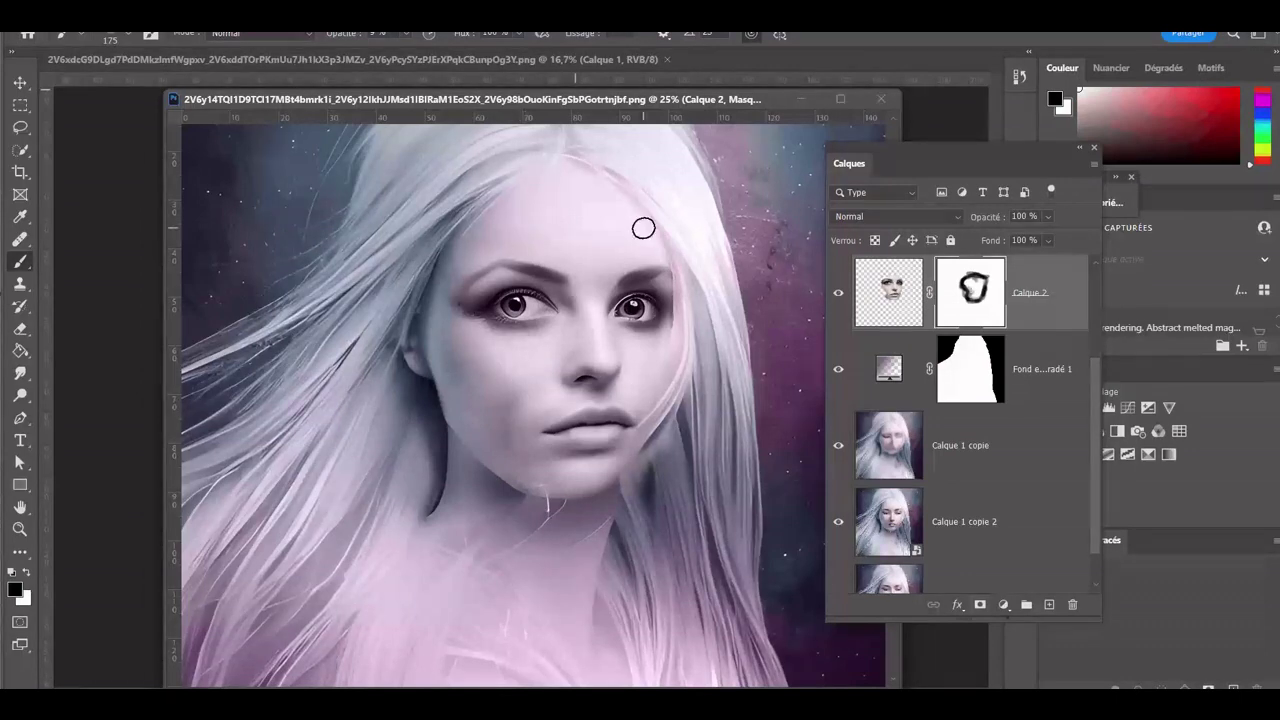
{"action": "left_click_drag", "start_coordinate": [662, 248], "coordinate": [682, 329]}
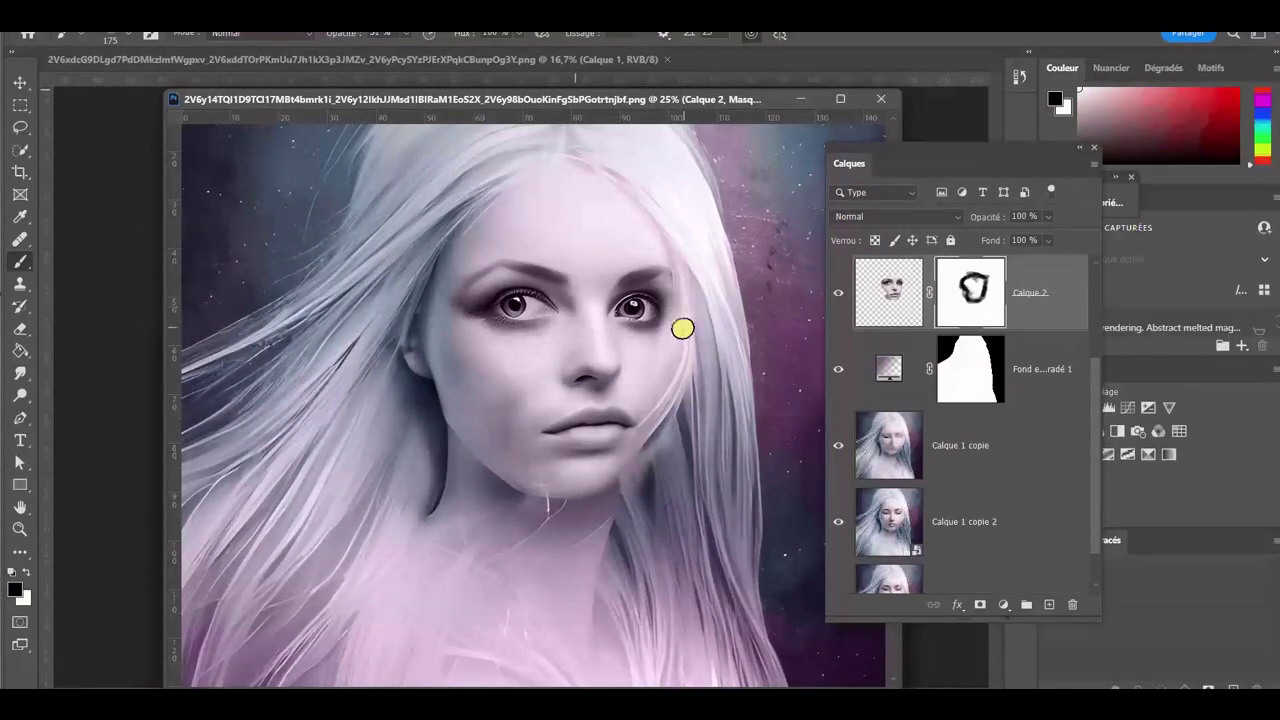
Step: Transform Calque 2's image and nudge the pasted face slightly into place
{"action": "left_click", "coordinate": [888, 292]}
{"action": "left_click", "coordinate": [80, 15]}
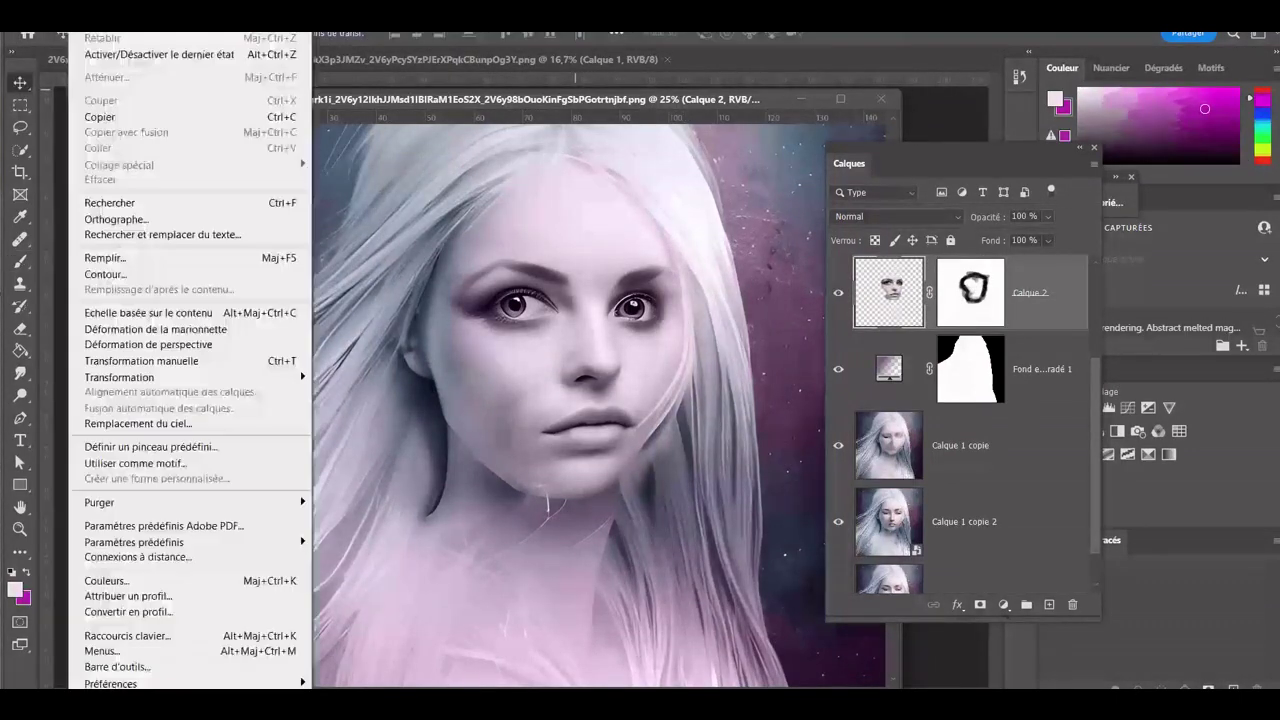
{"action": "left_click", "coordinate": [423, 443]}
{"action": "key", "text": "ctrl+minus"}
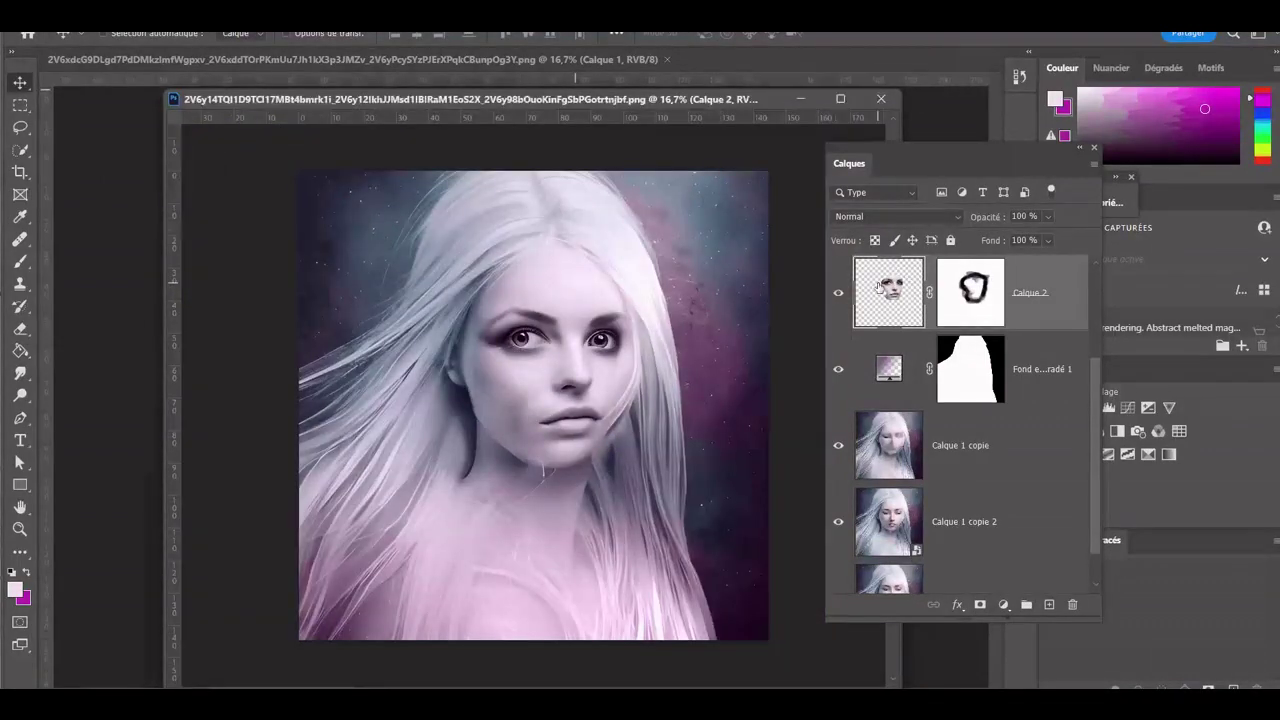
{"action": "left_click_drag", "start_coordinate": [600, 336], "coordinate": [610, 345]}
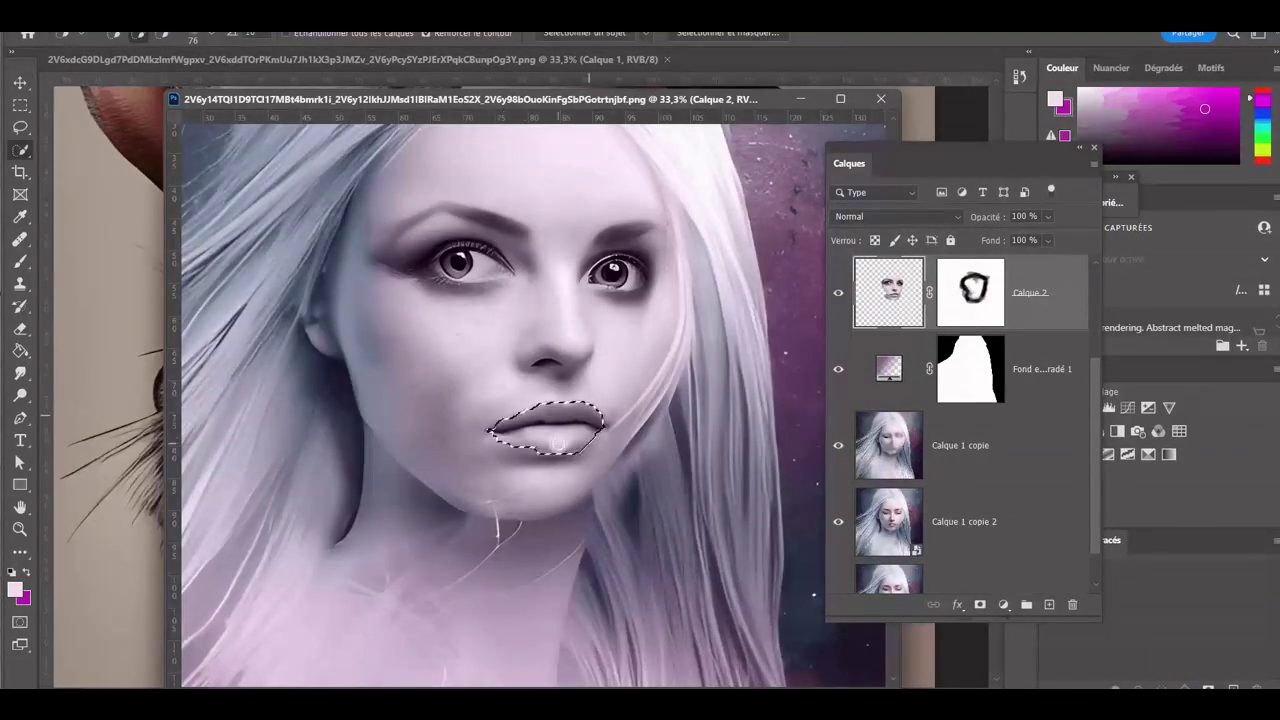
Step: Expand the lips selection by 2 pixels and commit the lip warp
{"action": "left_click", "coordinate": [245, 15]}
{"action": "left_click", "coordinate": [500, 288]}
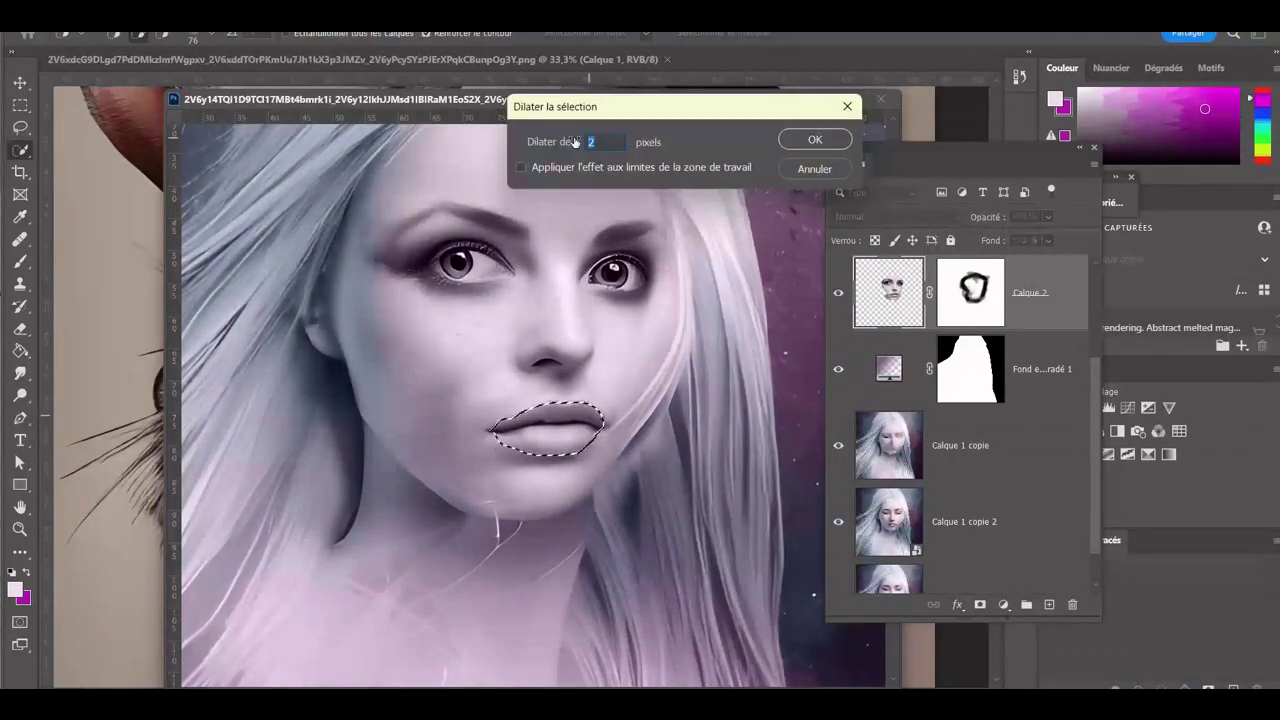
{"action": "key", "text": "Escape"}
{"action": "left_click", "coordinate": [245, 15]}
{"action": "left_click", "coordinate": [500, 288]}
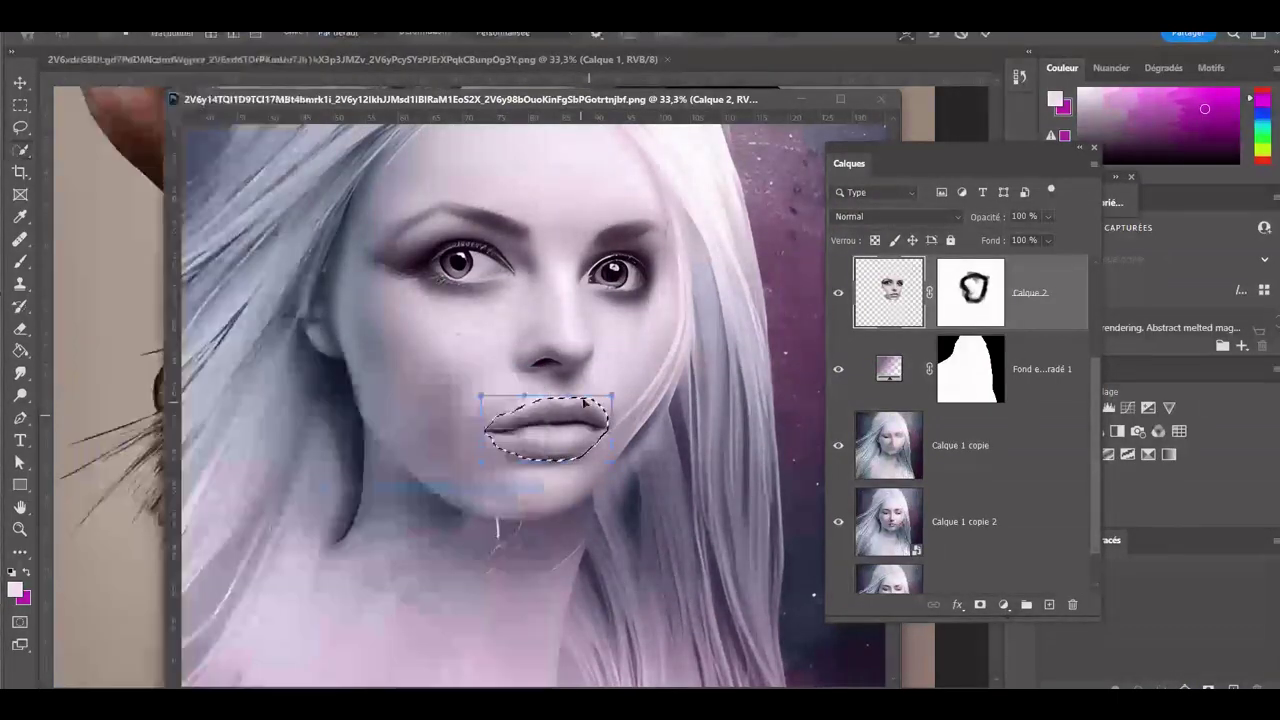
{"action": "key", "text": "ctrl+plus"}
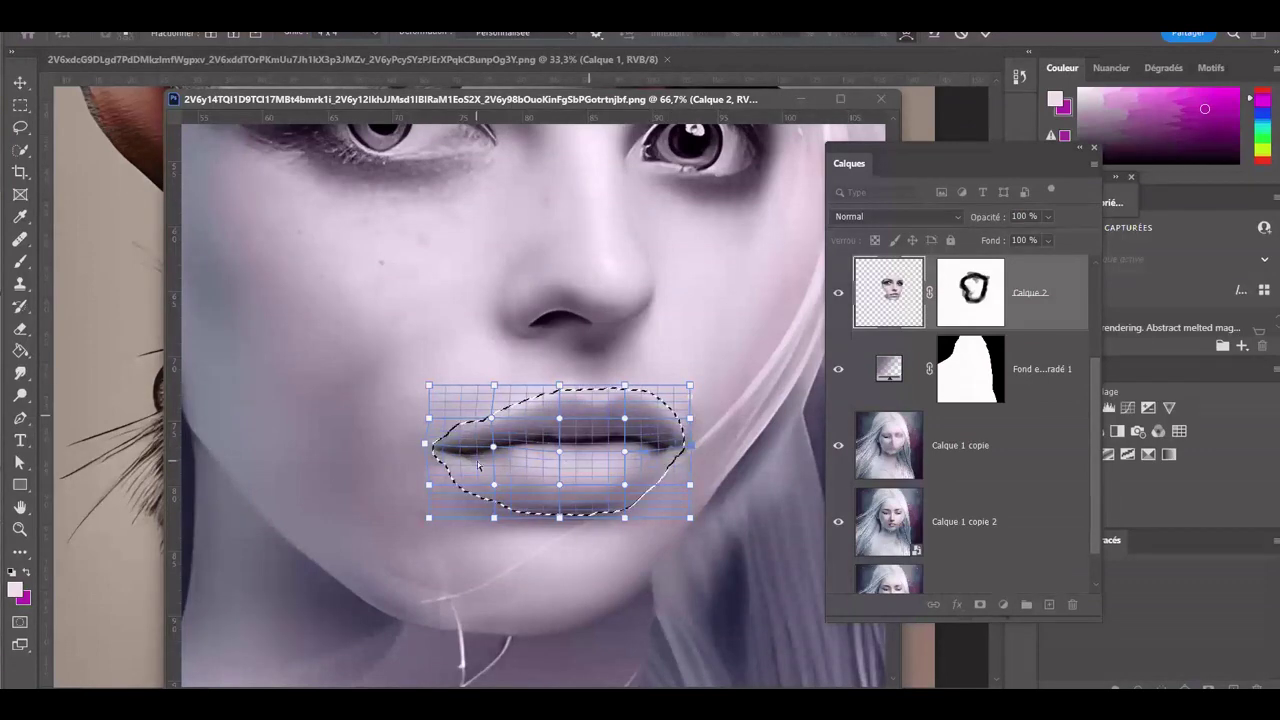
{"action": "key", "text": "Return"}
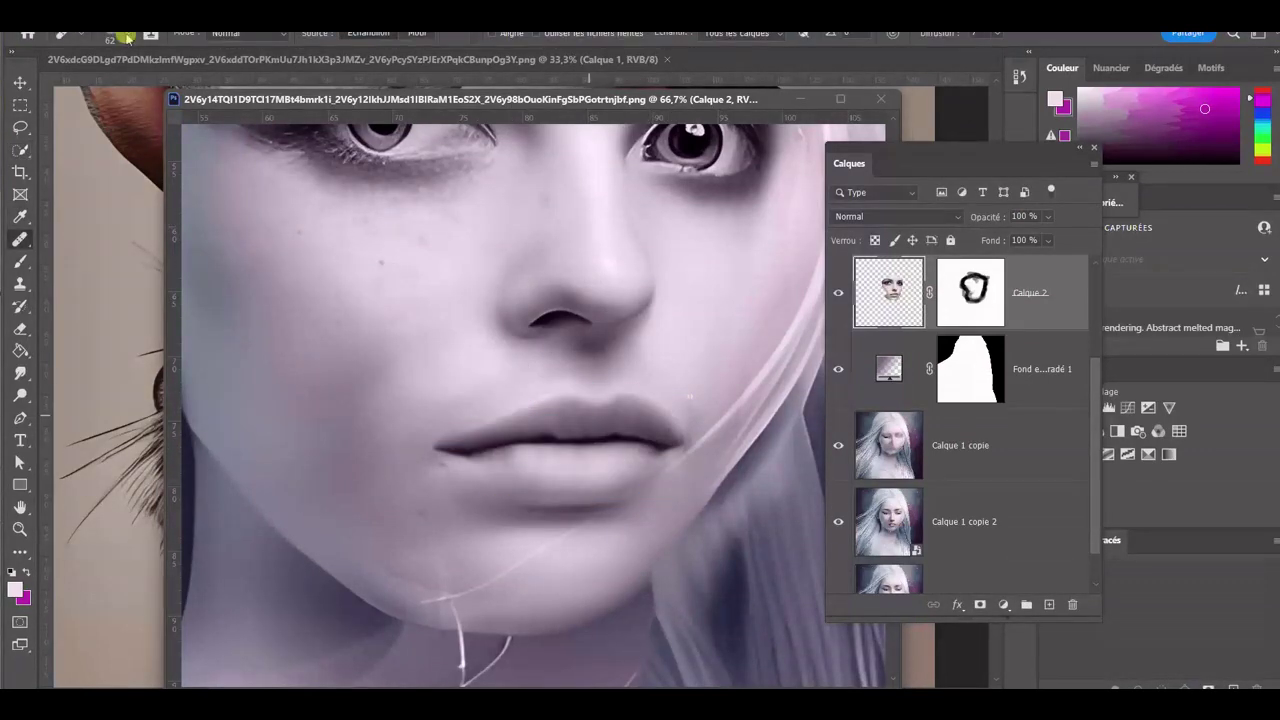
Step: Spot-heal the marks above the upper lip and below the lips
{"action": "left_click", "coordinate": [20, 239]}
{"action": "right_click", "coordinate": [20, 239]}
{"action": "left_click", "coordinate": [100, 239]}
{"action": "key", "text": "ctrl+d"}
{"action": "left_click_drag", "start_coordinate": [586, 380], "coordinate": [520, 400]}
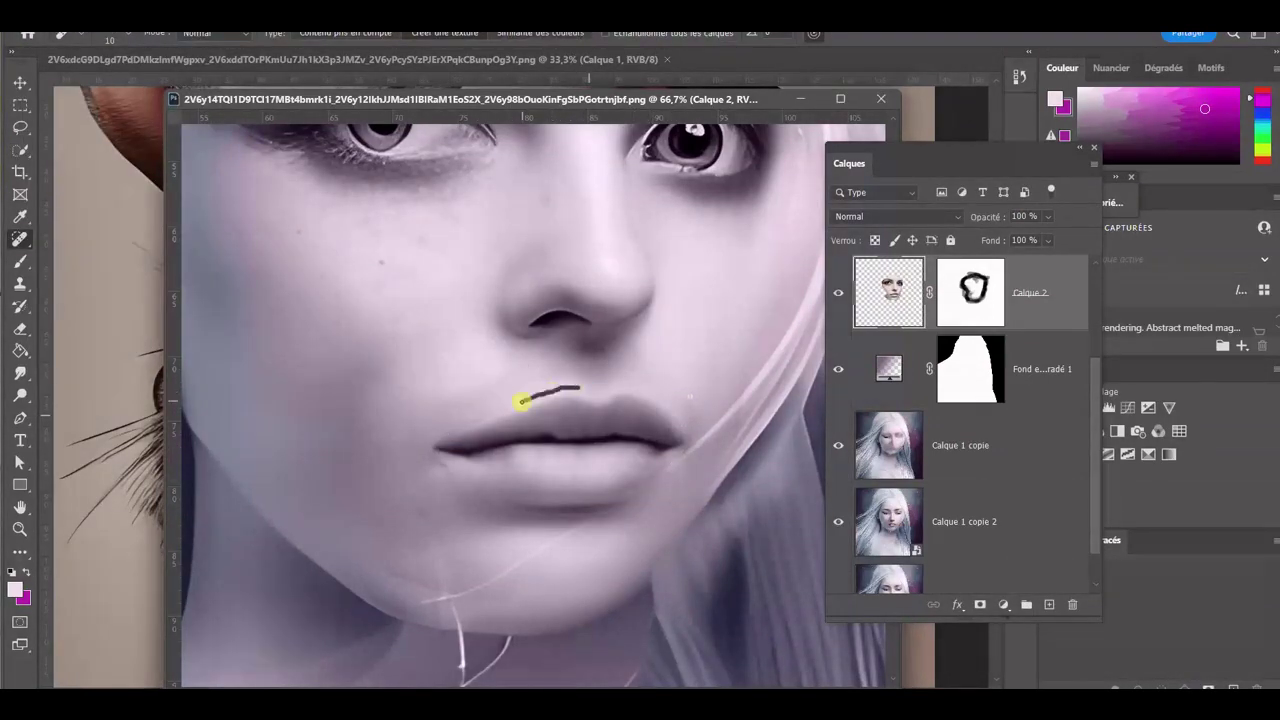
{"action": "left_click", "coordinate": [529, 514]}
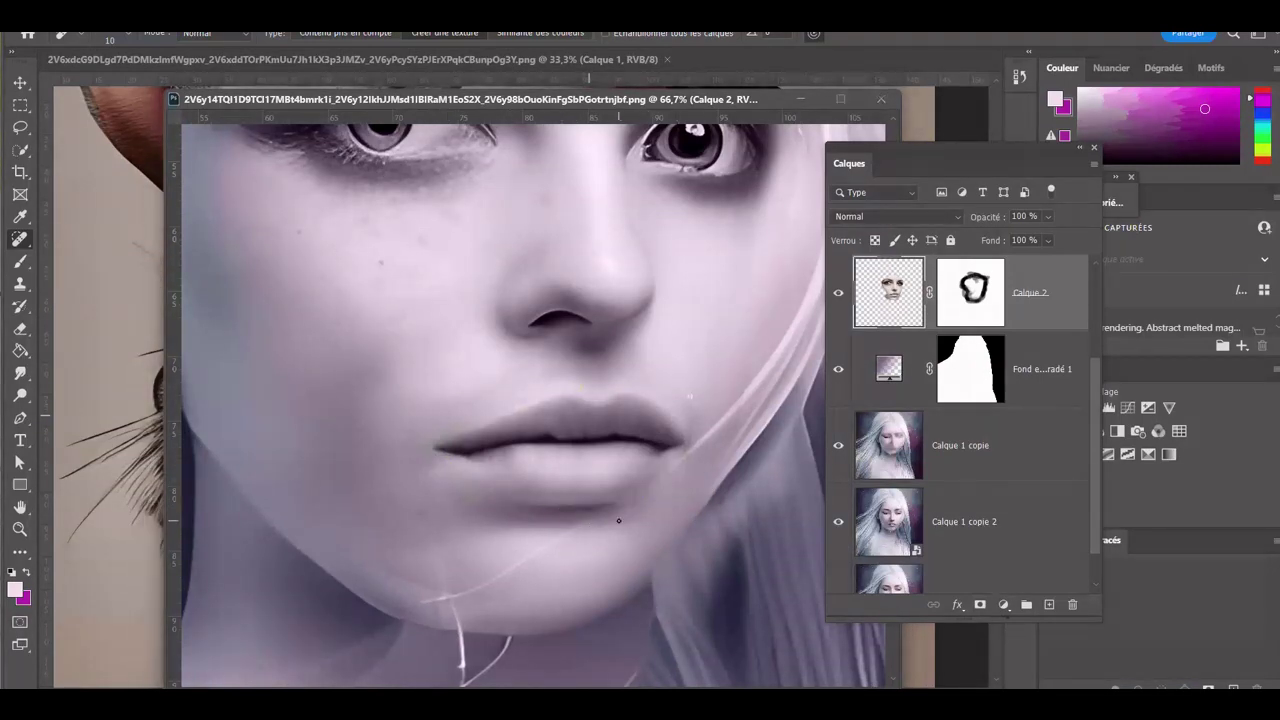
{"action": "left_click", "coordinate": [80, 34]}
Step: Clone-stamp Calque 1 copie around the jaw, then return to Calque 2's mask with black and white colours
{"action": "left_click", "coordinate": [960, 445]}
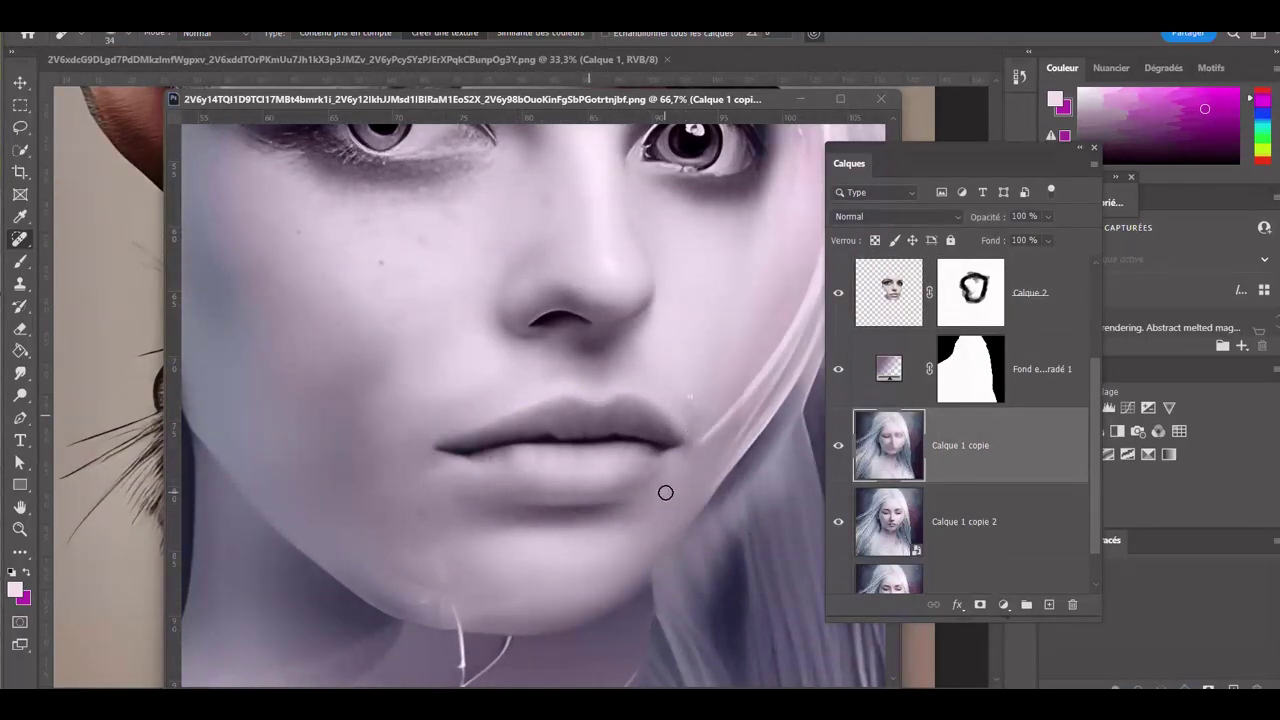
{"action": "key", "text": "s"}
{"action": "key", "text": "alt+bracketright"}
{"action": "key", "text": "alt+bracketright"}
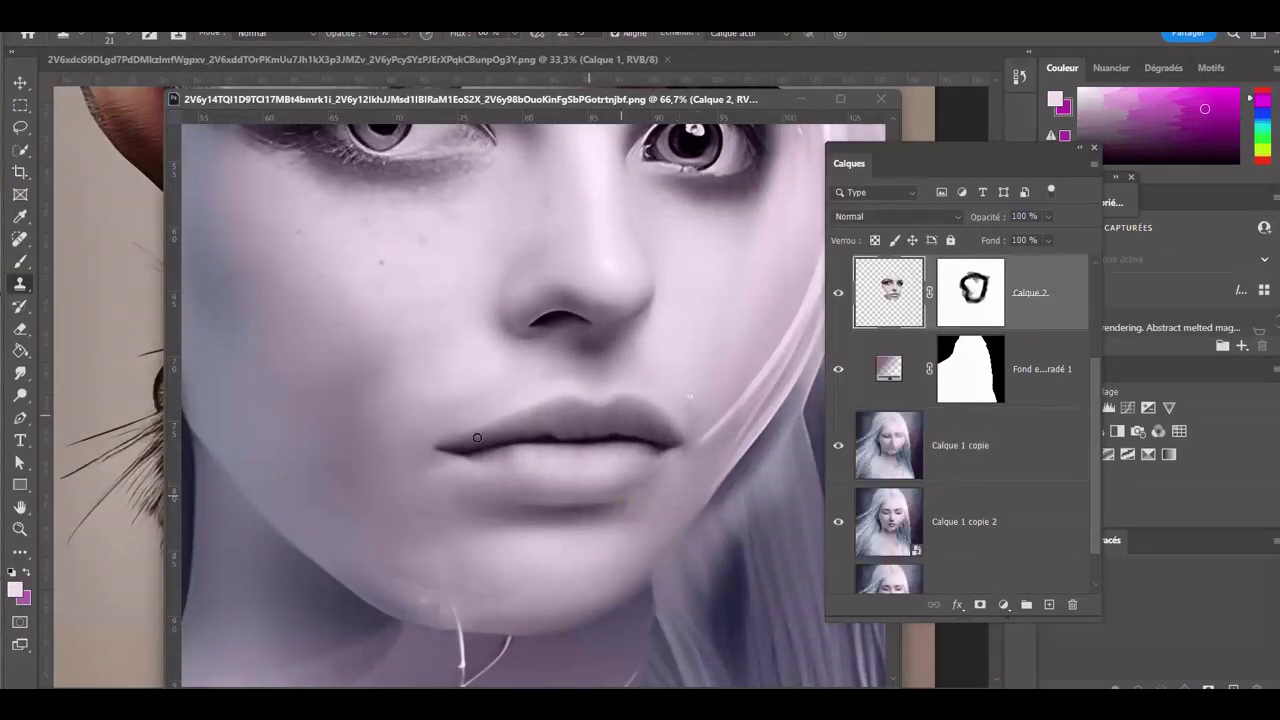
{"action": "key", "text": "j"}
{"action": "key", "text": "ctrl+backslash"}
{"action": "key", "text": "d"}
{"action": "key", "text": "b"}
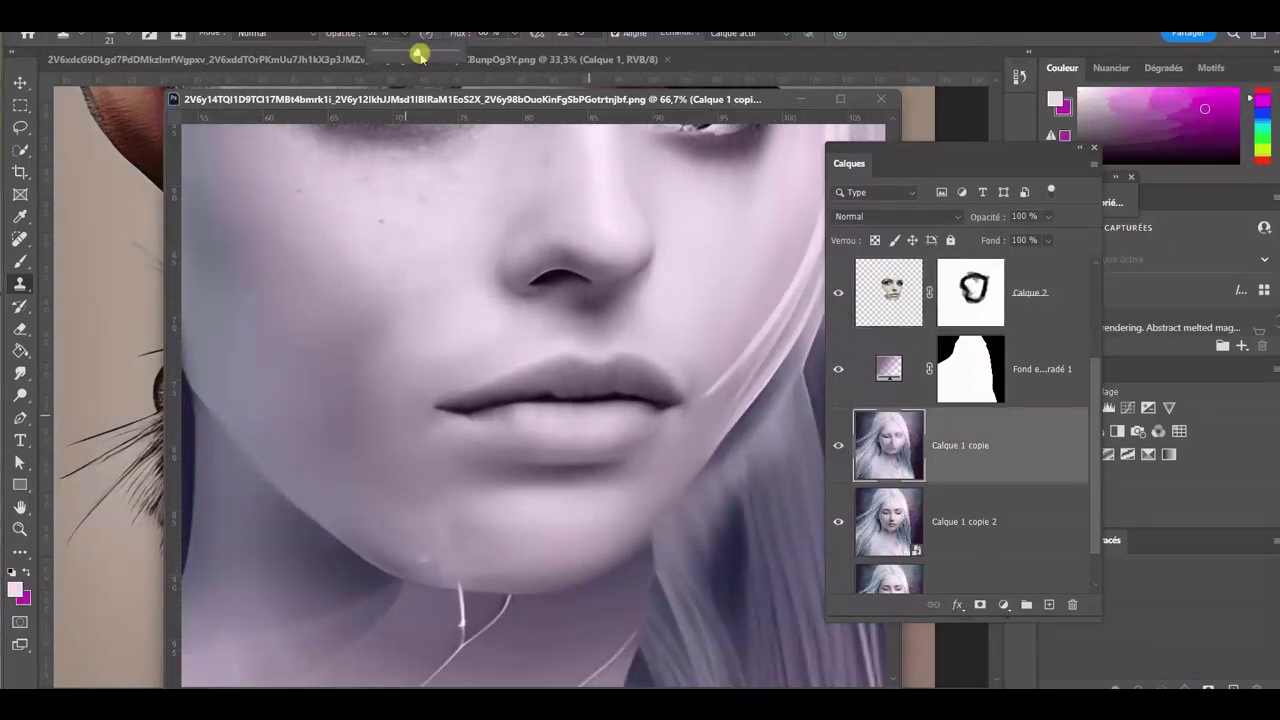
Step: Lasso the stray hair strand across chin and neck and content-aware fill it
{"action": "key", "text": "l"}
{"action": "left_click_drag", "start_coordinate": [430, 508], "coordinate": [412, 560]}
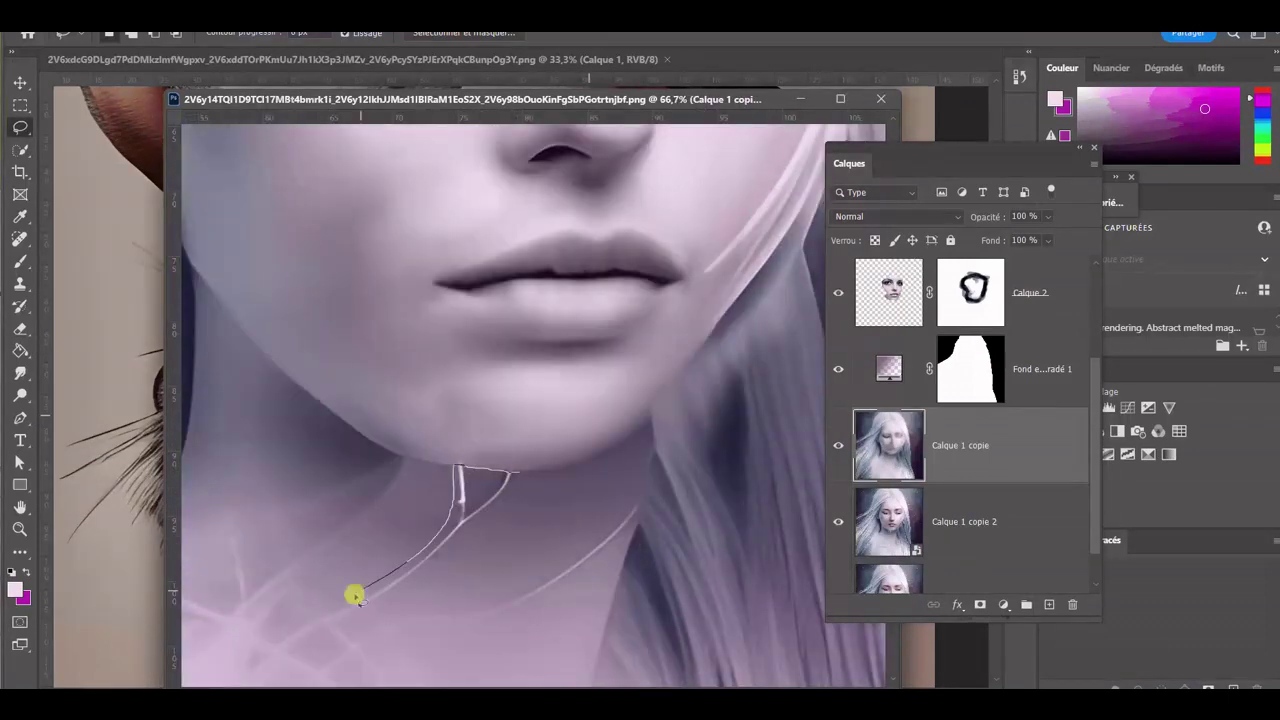
{"action": "left_click_drag", "start_coordinate": [515, 483], "coordinate": [354, 594]}
{"action": "key", "text": "shift+BackSpace"}
{"action": "left_click", "coordinate": [678, 176]}
{"action": "key", "text": "s"}
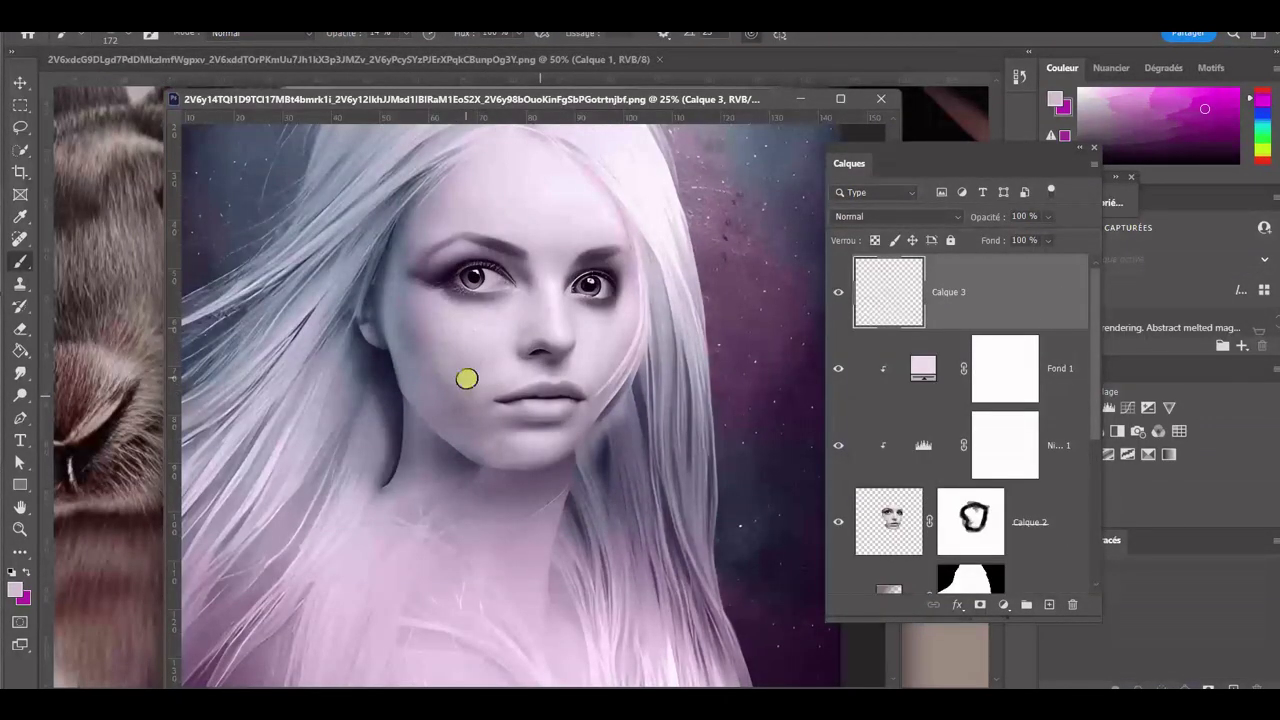
Step: Select the irises and fill them with turquoise 8de9f4
{"action": "key", "text": "l"}
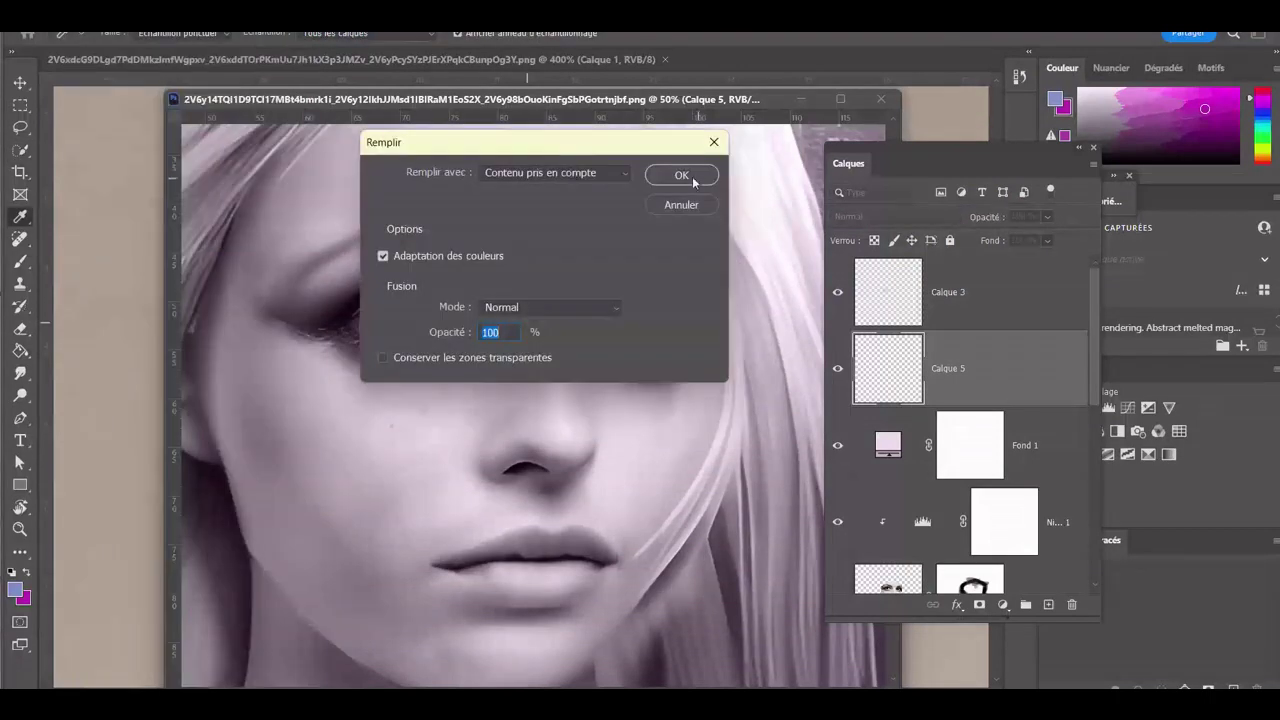
{"action": "left_click", "coordinate": [693, 180]}
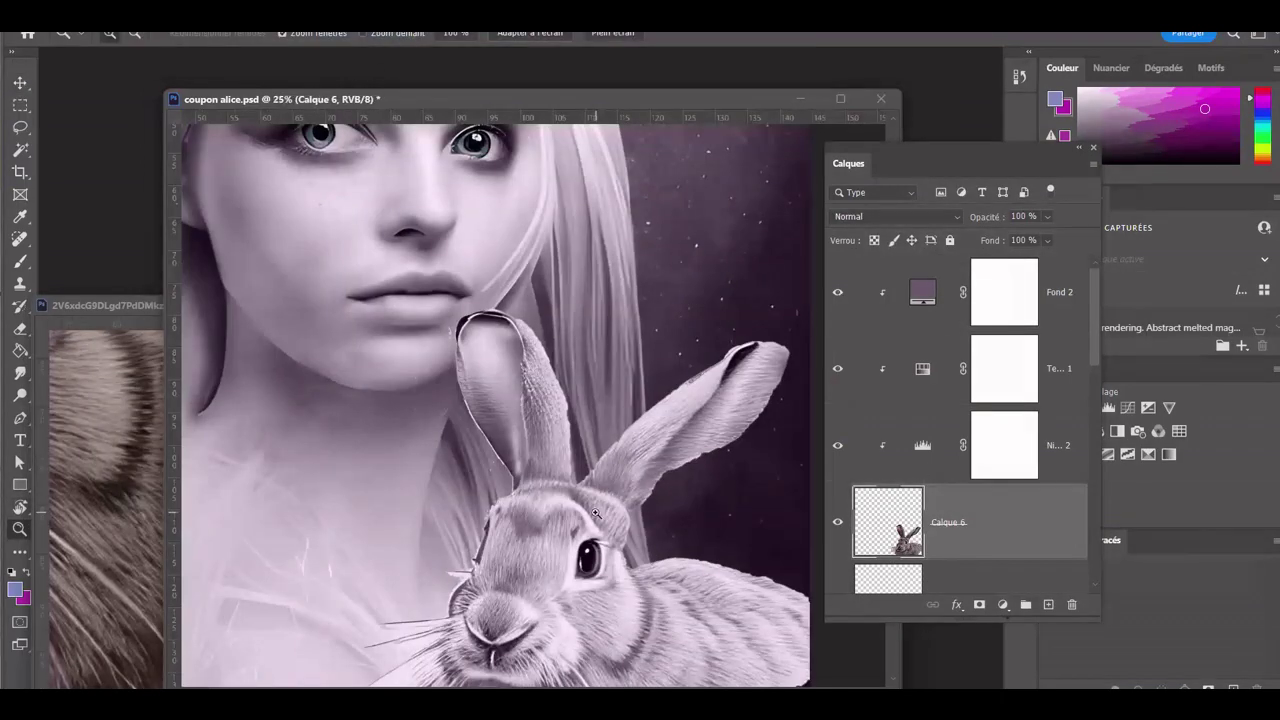
Step: Trace the rabbit's ears and body with a pen path and convert it to a selection
{"action": "left_click", "coordinate": [568, 485]}
{"action": "left_click", "coordinate": [567, 392]}
{"action": "left_click", "coordinate": [520, 310]}
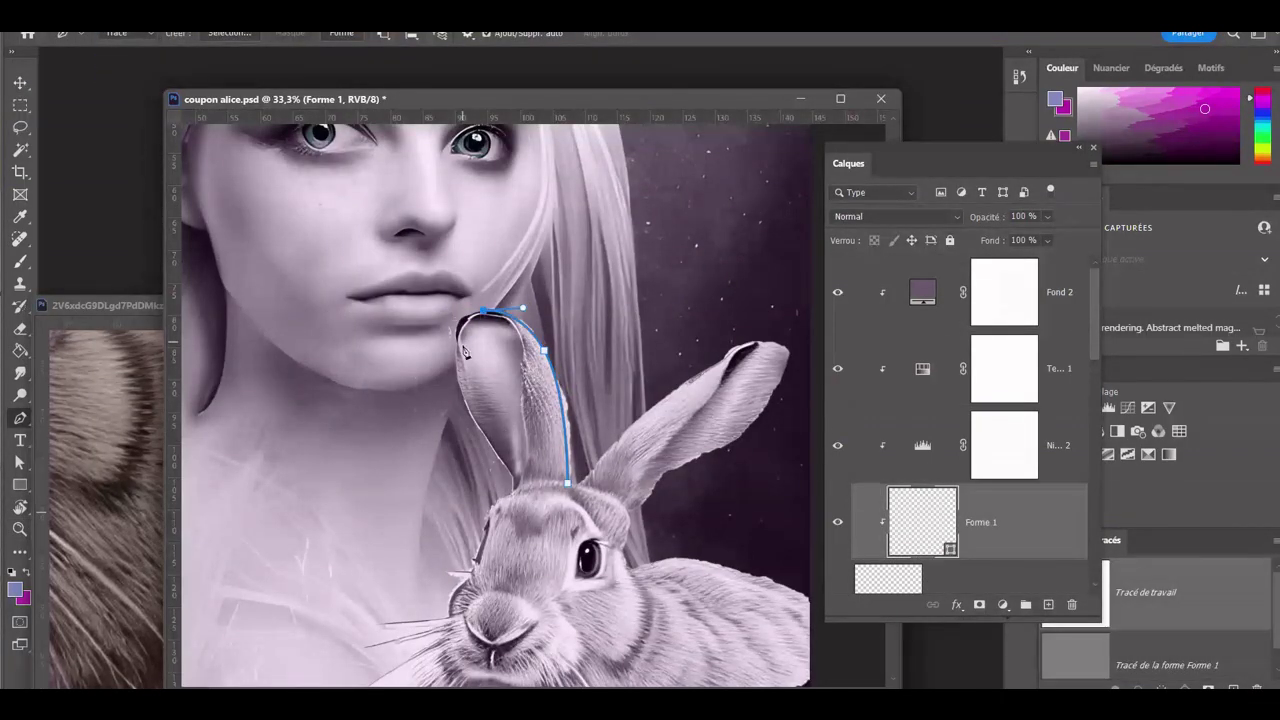
{"action": "scroll", "coordinate": [493, 525], "scroll_direction": "down", "scroll_amount": 3}
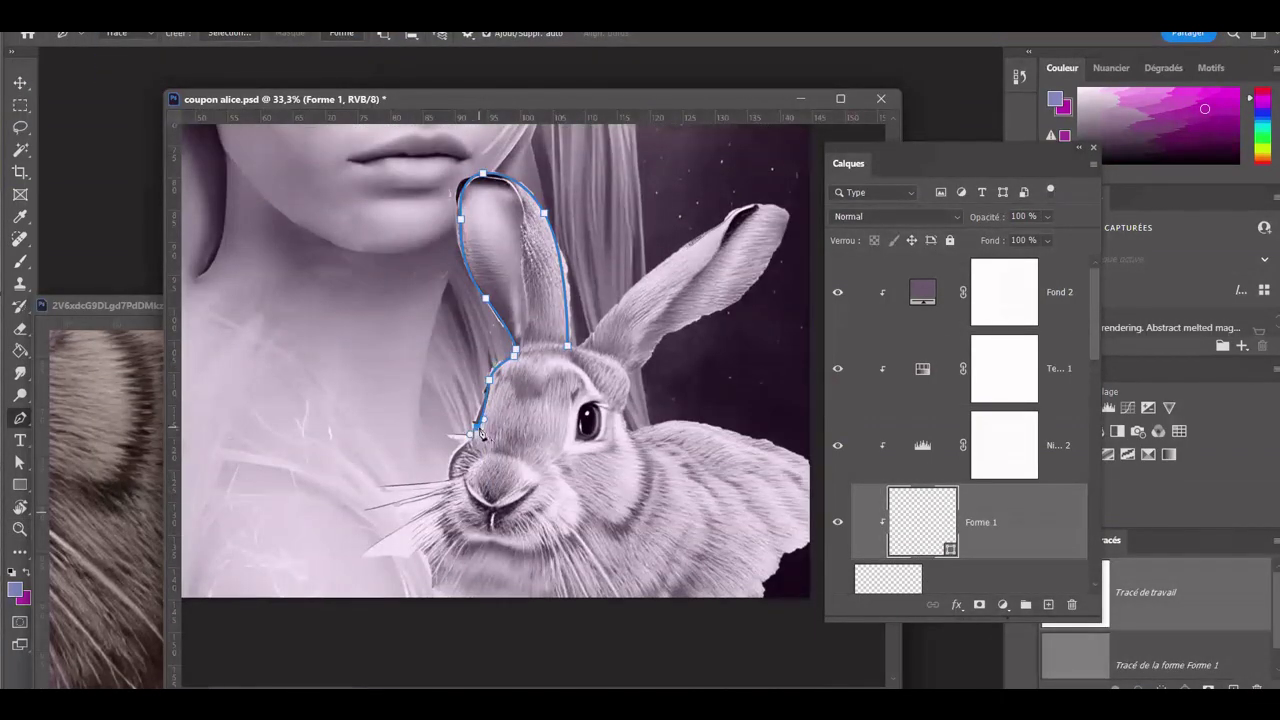
{"action": "left_click_drag", "start_coordinate": [436, 598], "coordinate": [704, 602]}
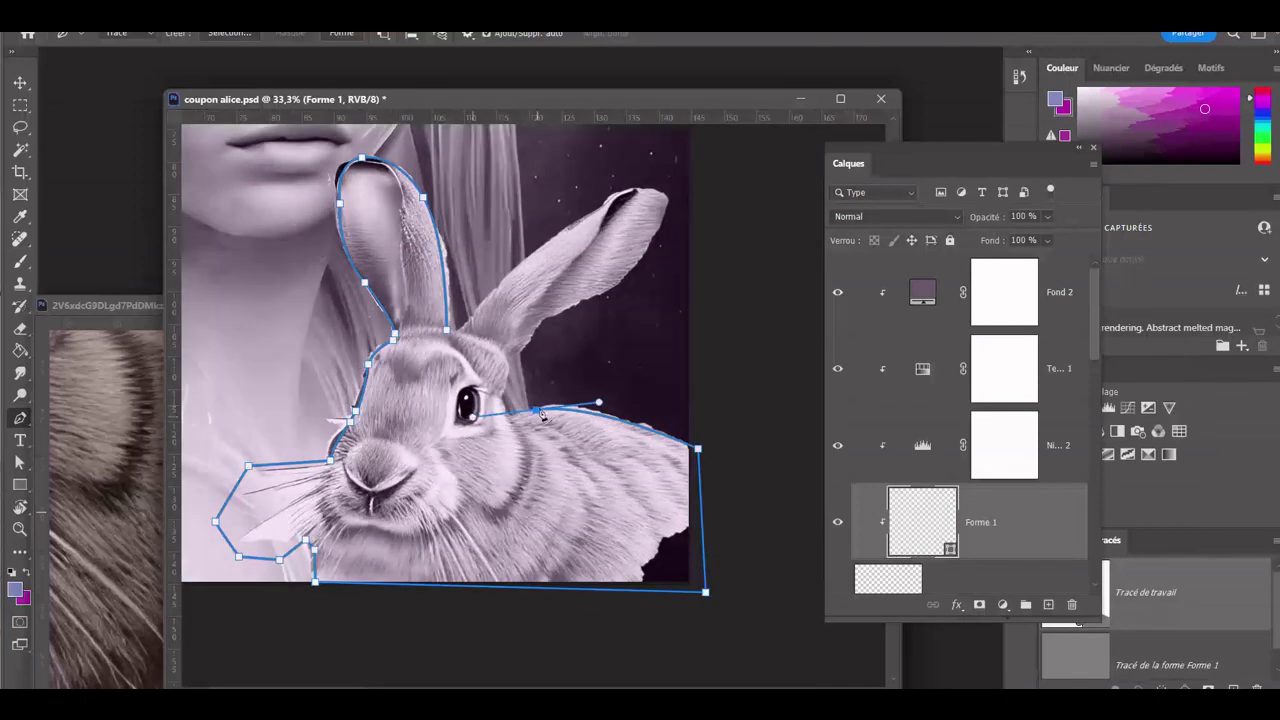
{"action": "left_click_drag", "start_coordinate": [668, 202], "coordinate": [660, 136]}
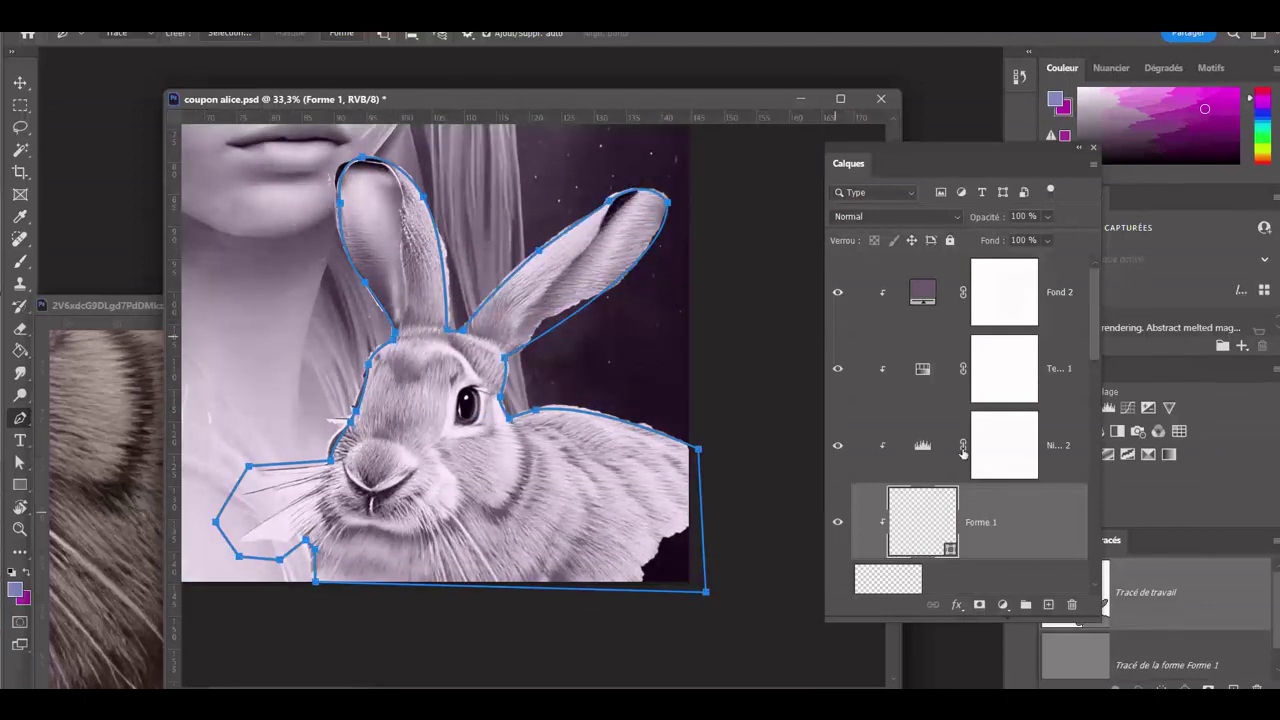
{"action": "left_click", "coordinate": [900, 578]}
{"action": "key", "text": "ctrl+Return"}
Step: Copy the selection to a layer, lasso the bottom-right leftover, and load the rabbit outline as a selection
{"action": "key", "text": "ctrl+j"}
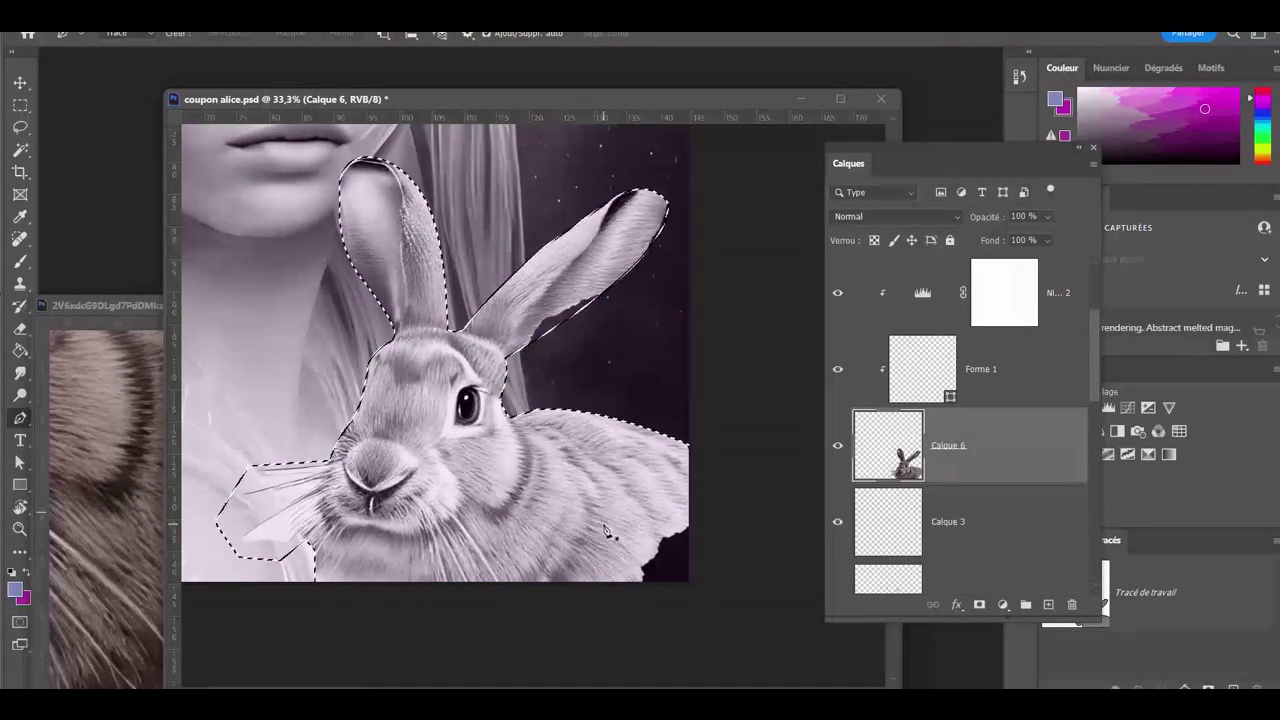
{"action": "key", "text": "l"}
{"action": "key", "text": "ctrl+d"}
{"action": "key", "text": "shift+F5"}
{"action": "left_click", "coordinate": [529, 171]}
{"action": "left_click", "coordinate": [680, 203]}
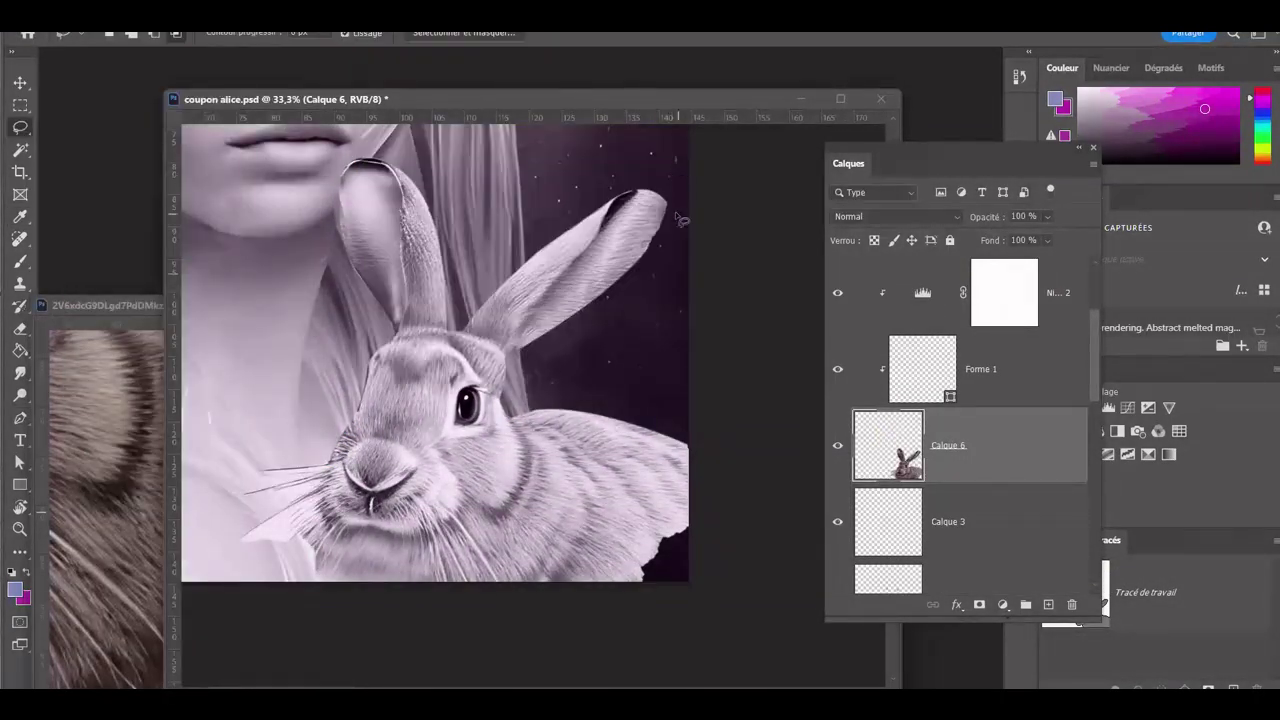
{"action": "left_click_drag", "start_coordinate": [663, 523], "coordinate": [686, 515]}
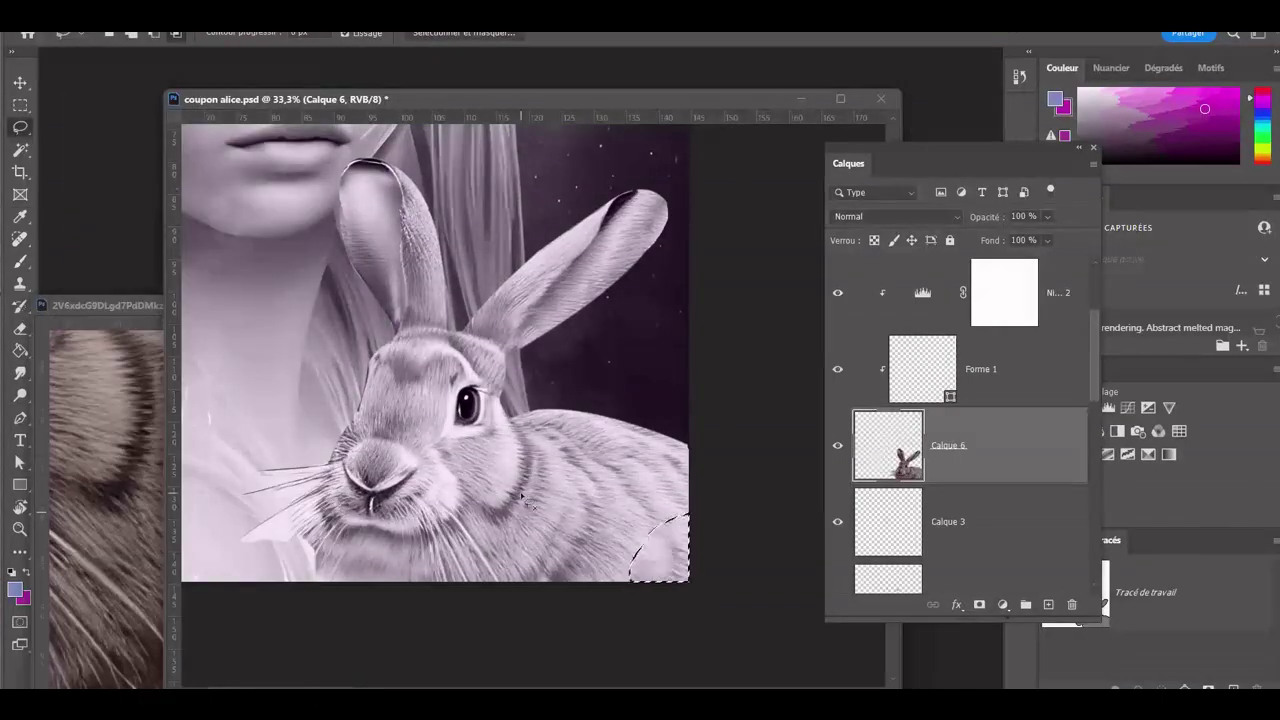
{"action": "left_click", "coordinate": [898, 455], "text": "ctrl"}
Step: In Select and Mask, refine the rabbit's edge along the whiskers with the Refine Edge Brush
{"action": "key", "text": "w"}
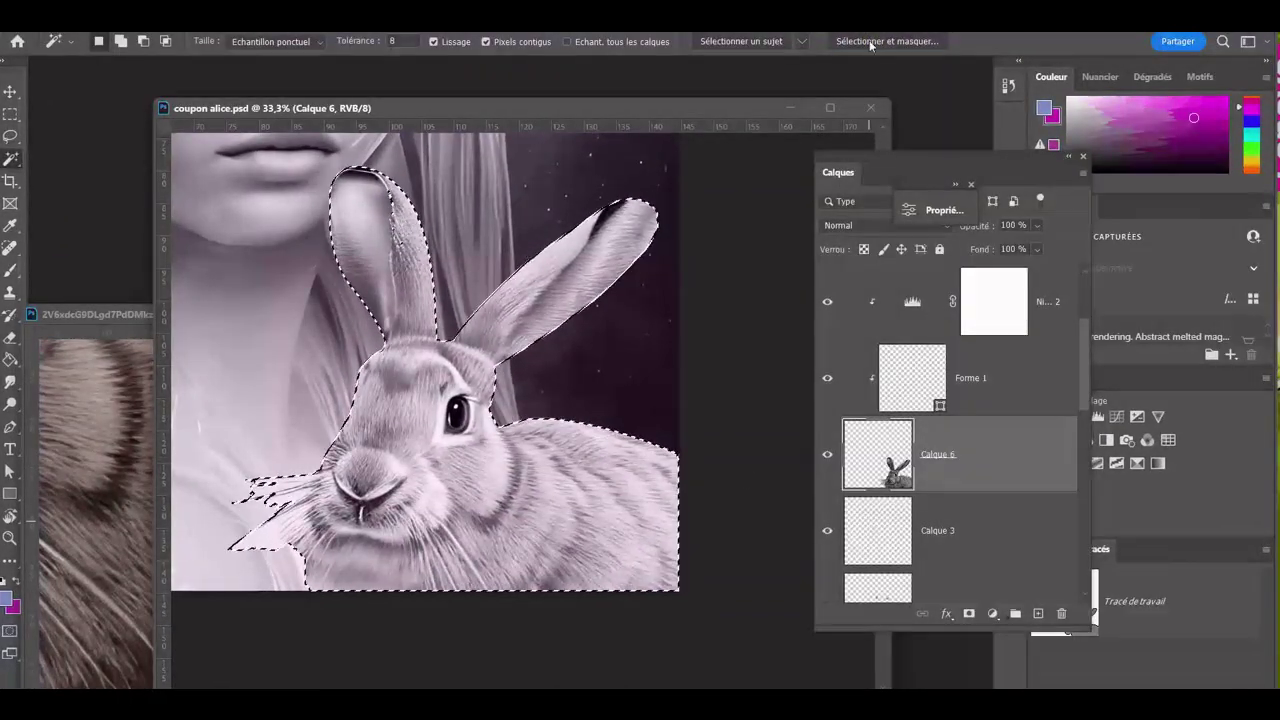
{"action": "left_click", "coordinate": [884, 41]}
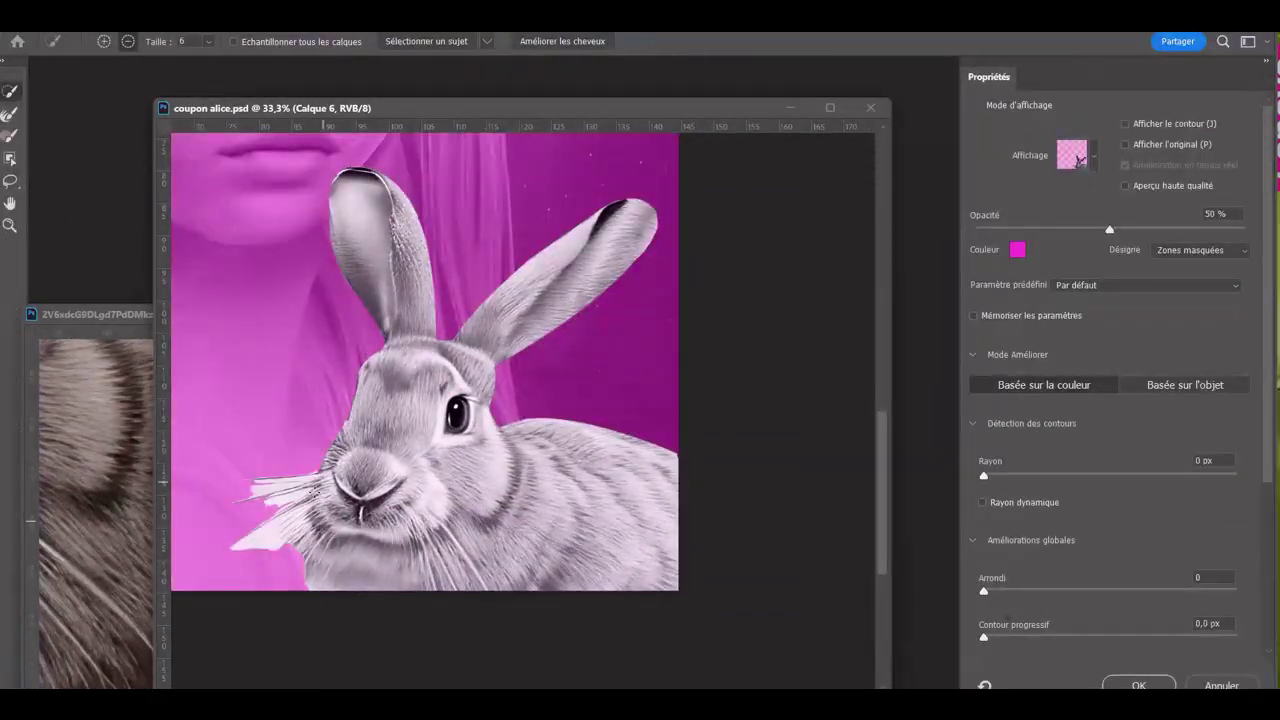
{"action": "key", "text": "r"}
{"action": "left_click", "coordinate": [160, 41]}
{"action": "left_click", "coordinate": [266, 501]}
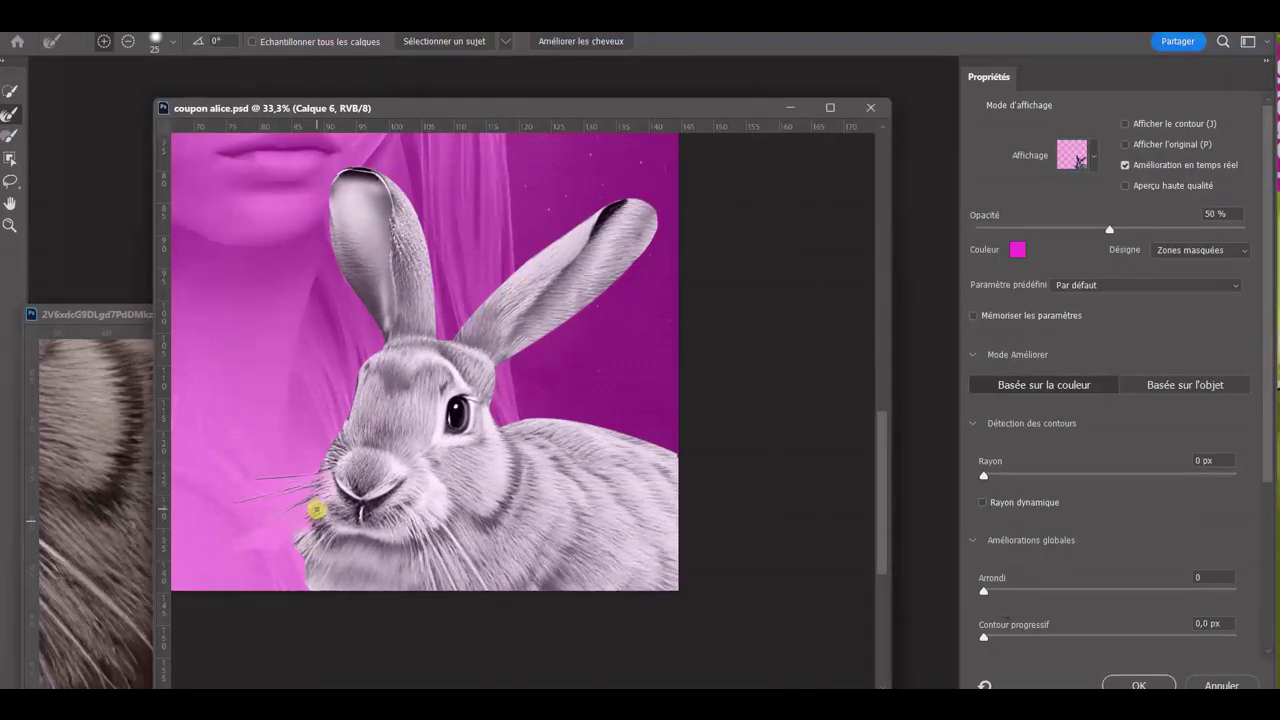
Step: Brush back the nose and chin, raise overlay opacity, and output to a layer mask
{"action": "key", "text": "b"}
{"action": "left_click", "coordinate": [340, 488]}
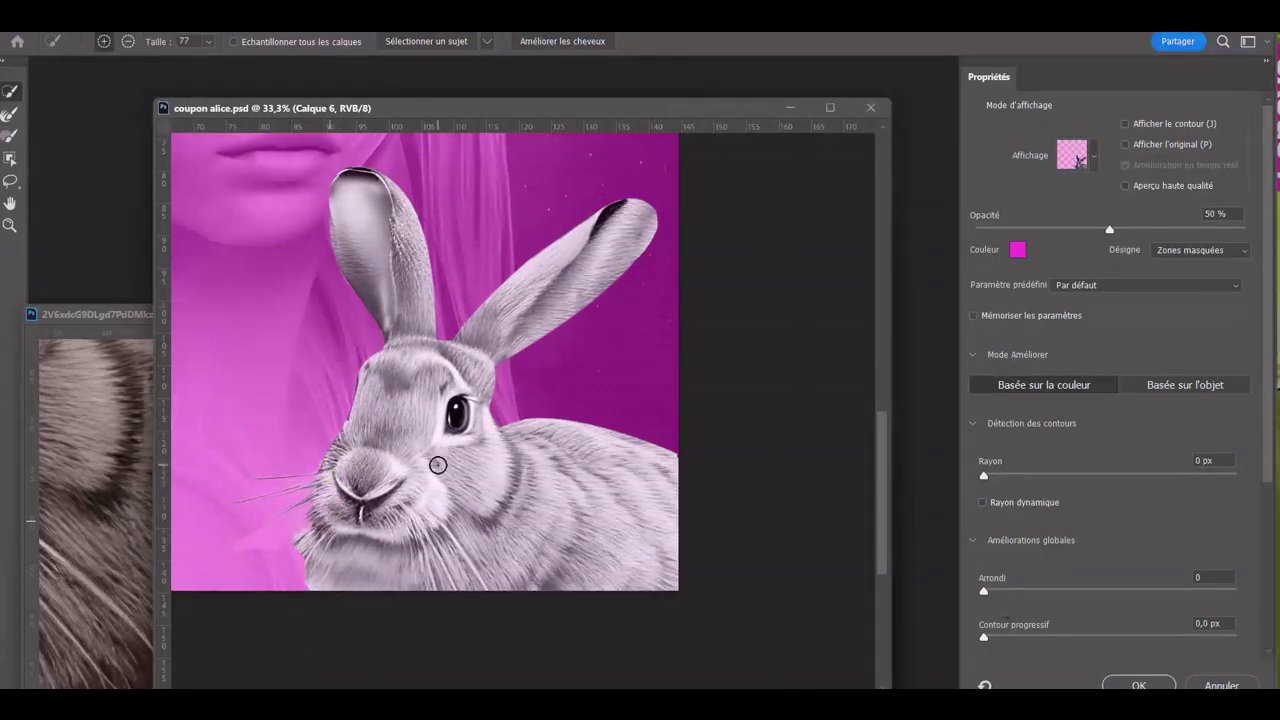
{"action": "left_click_drag", "start_coordinate": [1109, 229], "coordinate": [1211, 220]}
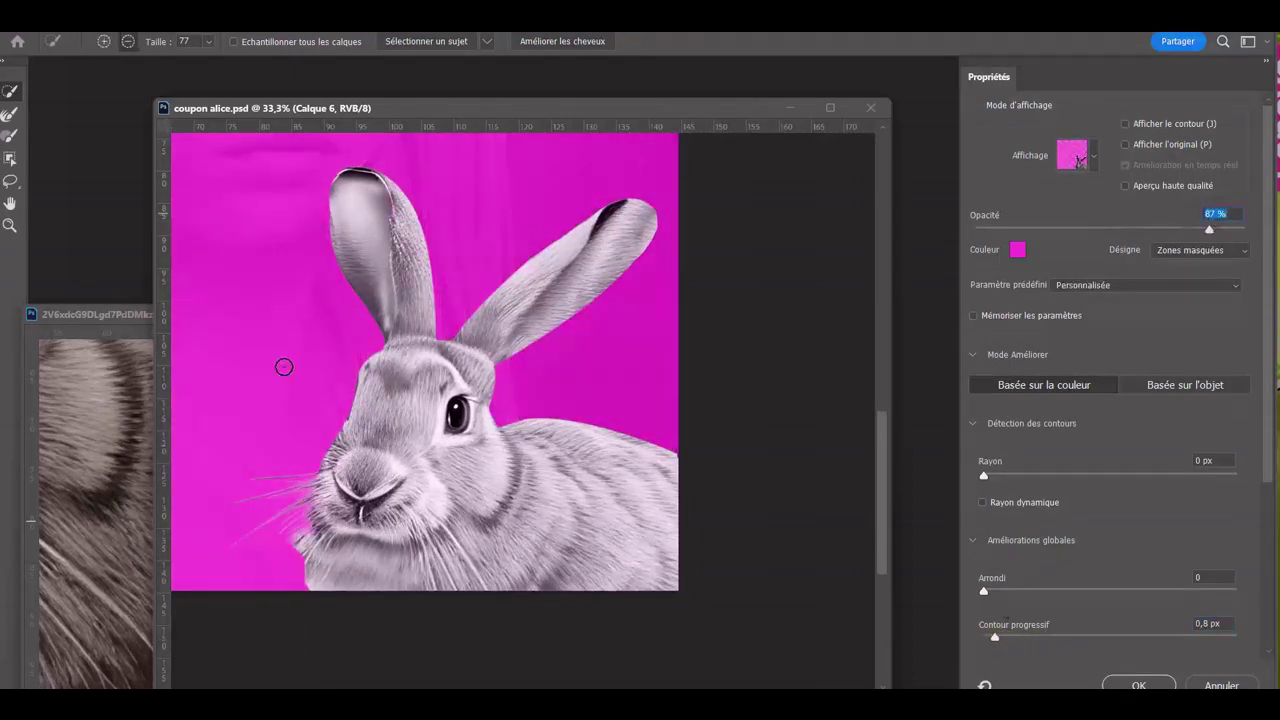
{"action": "left_click_drag", "start_coordinate": [286, 543], "coordinate": [311, 566]}
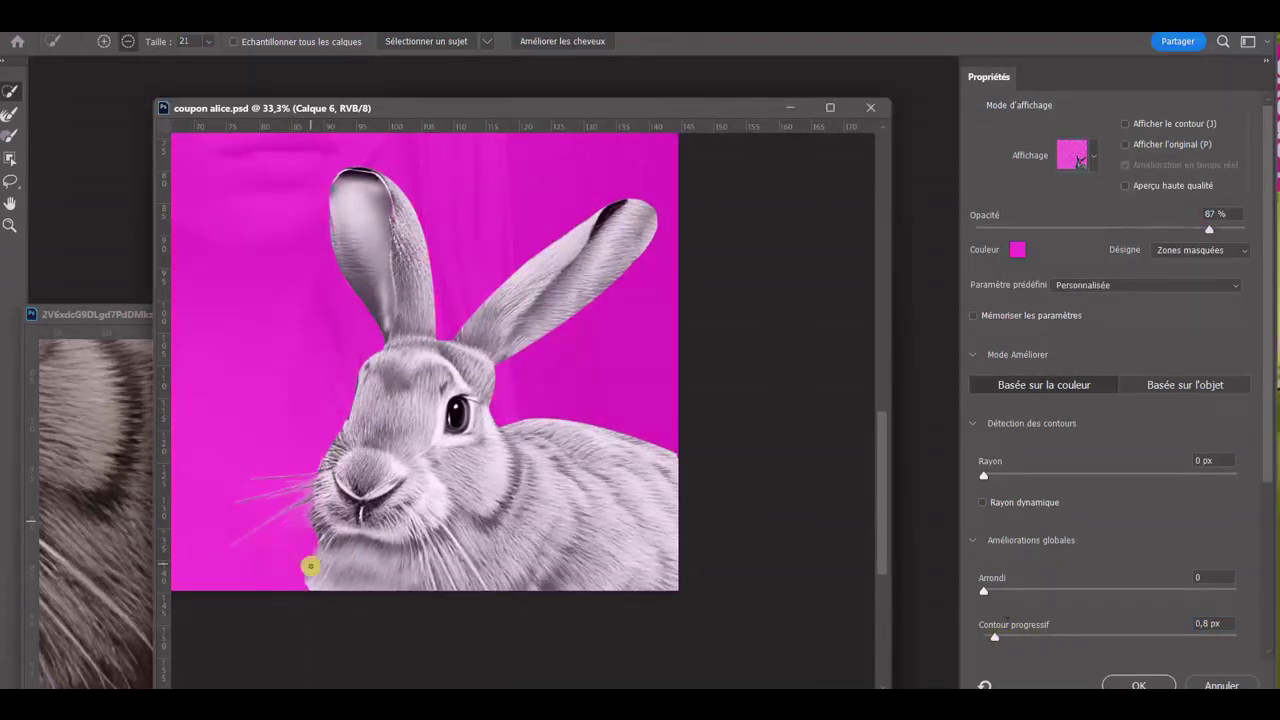
{"action": "key", "text": "Return"}
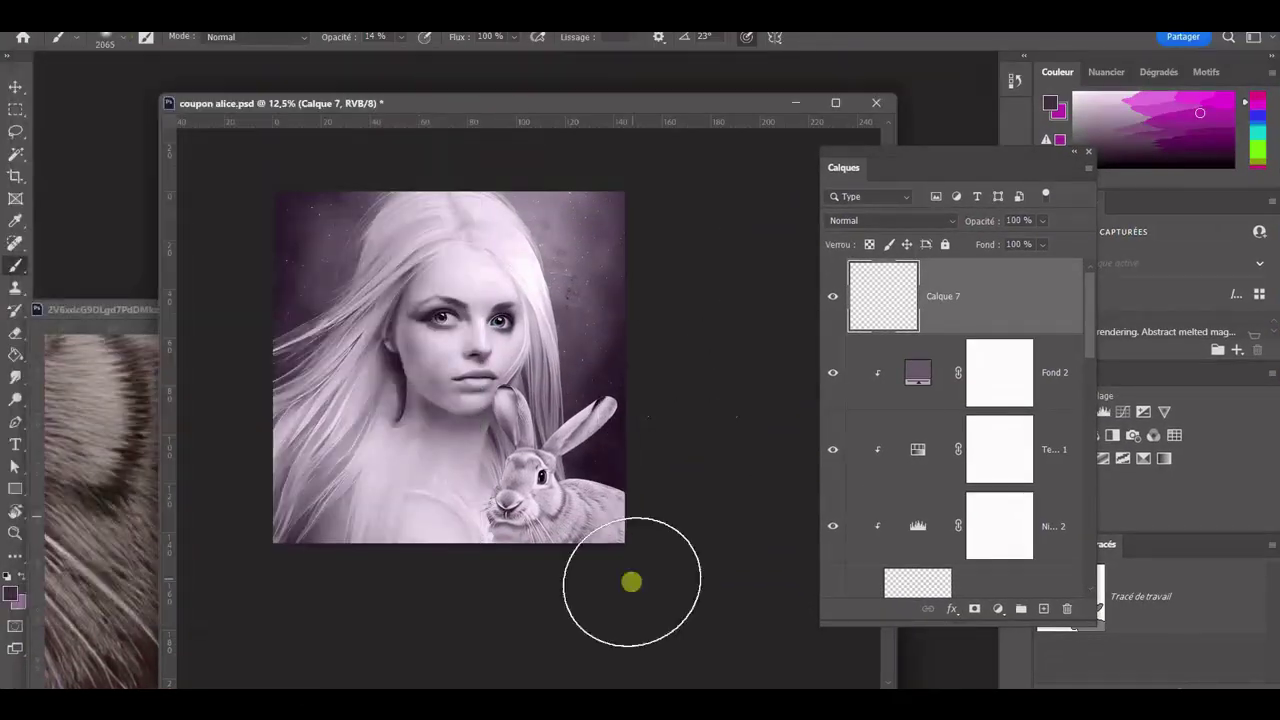
Step: Paint the bottom edge and lower-right corner dark with a 512 px brush, then mask Calque 7
{"action": "right_click", "coordinate": [636, 535]}
{"action": "type", "text": "512"}
{"action": "key", "text": "Return"}
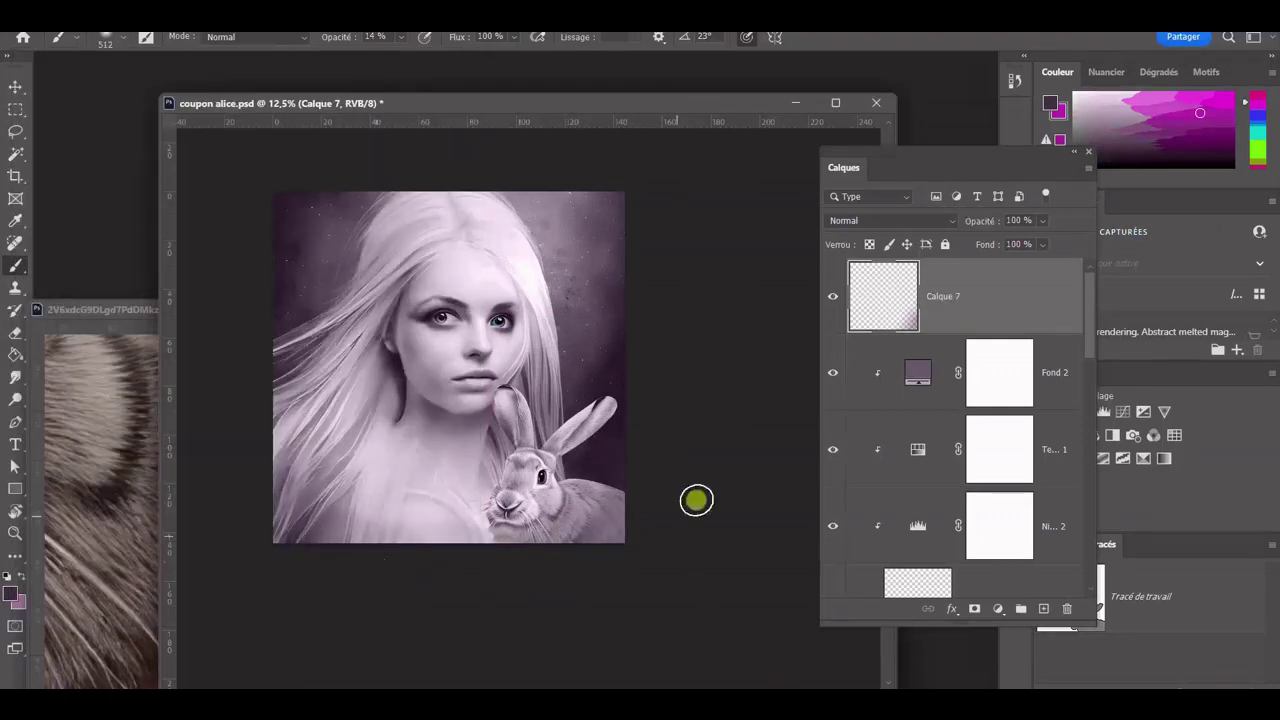
{"action": "left_click_drag", "start_coordinate": [626, 506], "coordinate": [608, 471]}
{"action": "left_click_drag", "start_coordinate": [543, 603], "coordinate": [617, 561]}
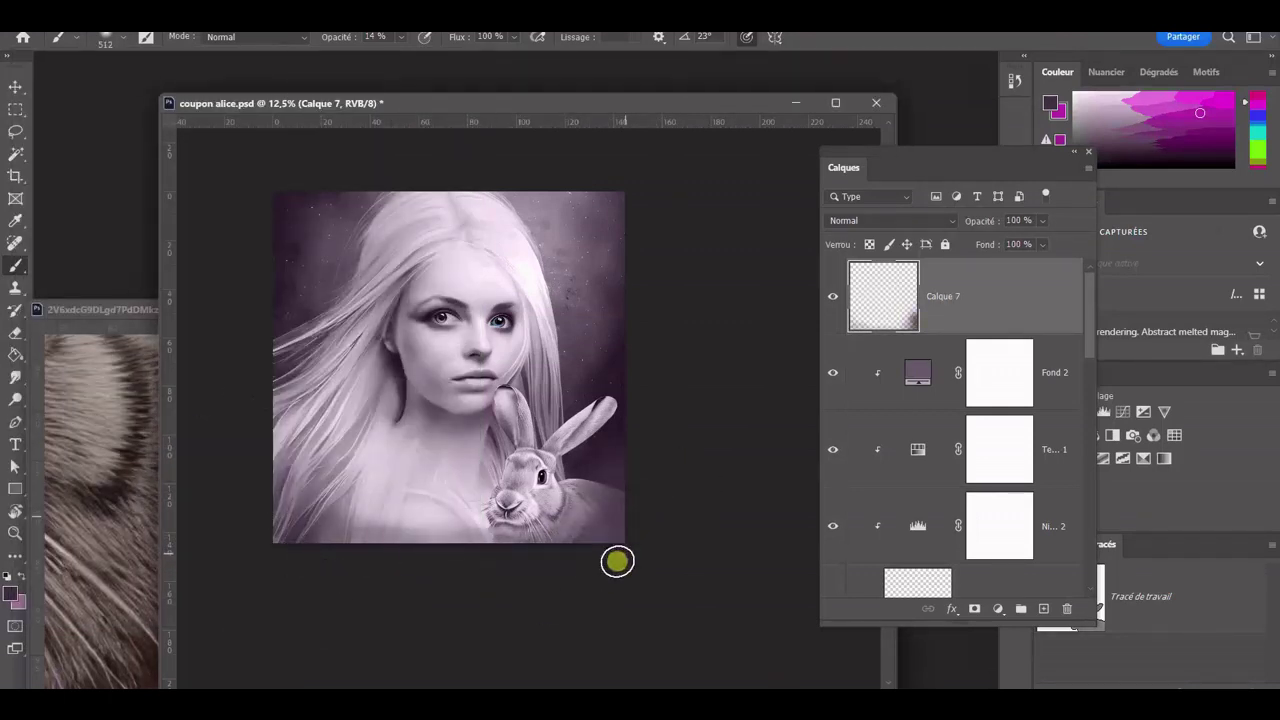
{"action": "left_click", "coordinate": [974, 608]}
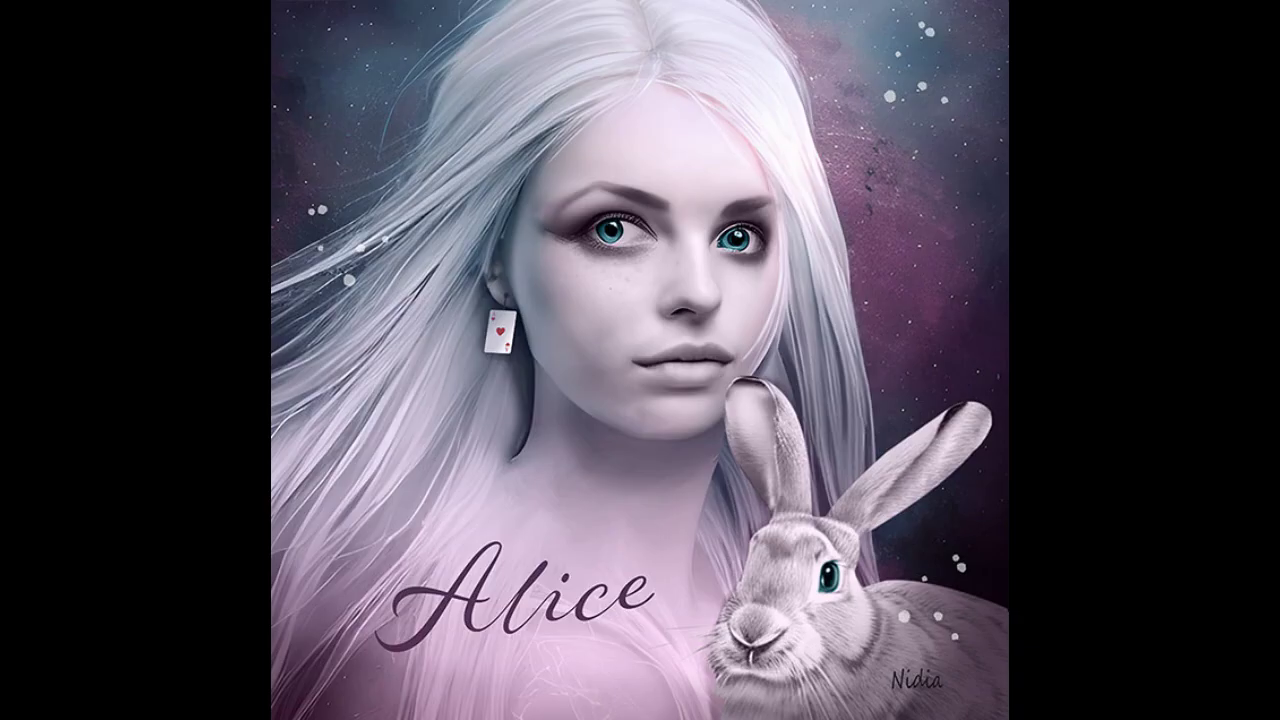